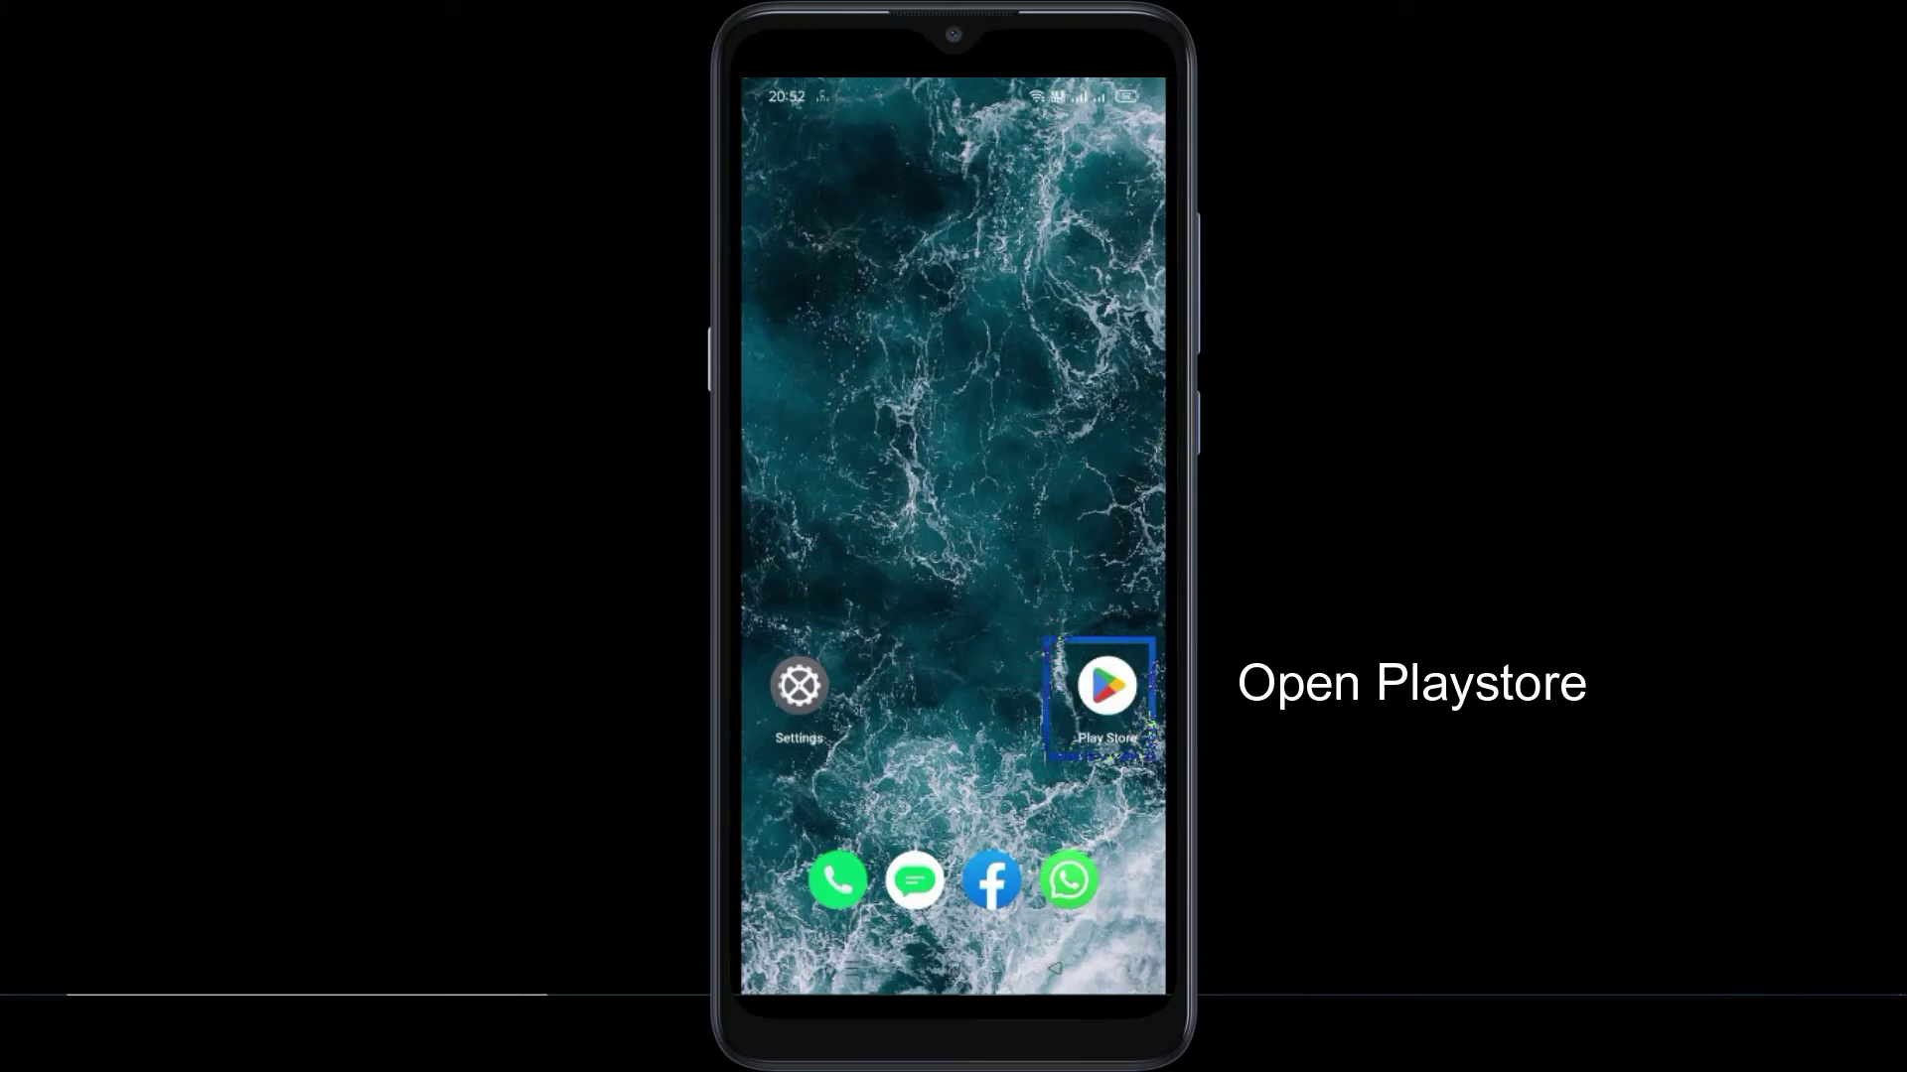
- Launch Google Play Store from the home screen
left_click(1146, 754)
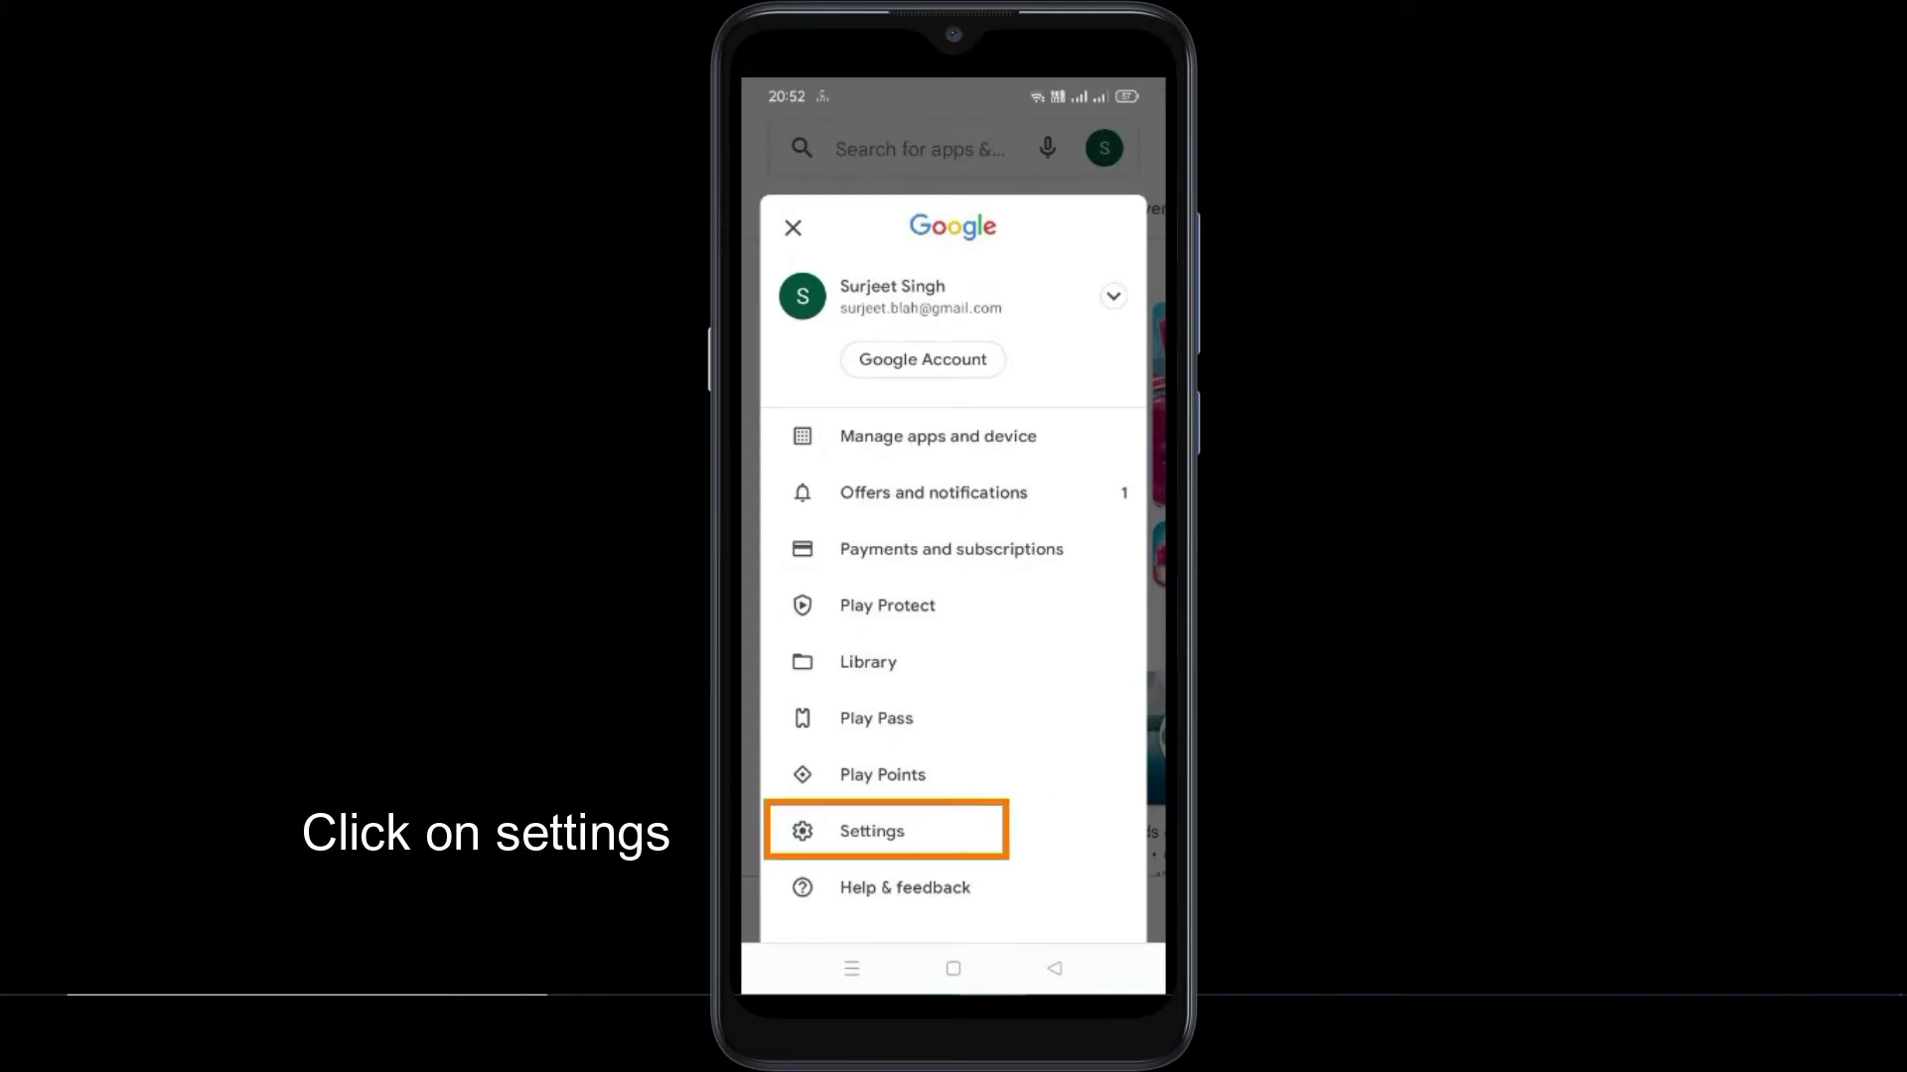
- In Play Store settings, set the App download preference to Over any network
left_click(1008, 859)
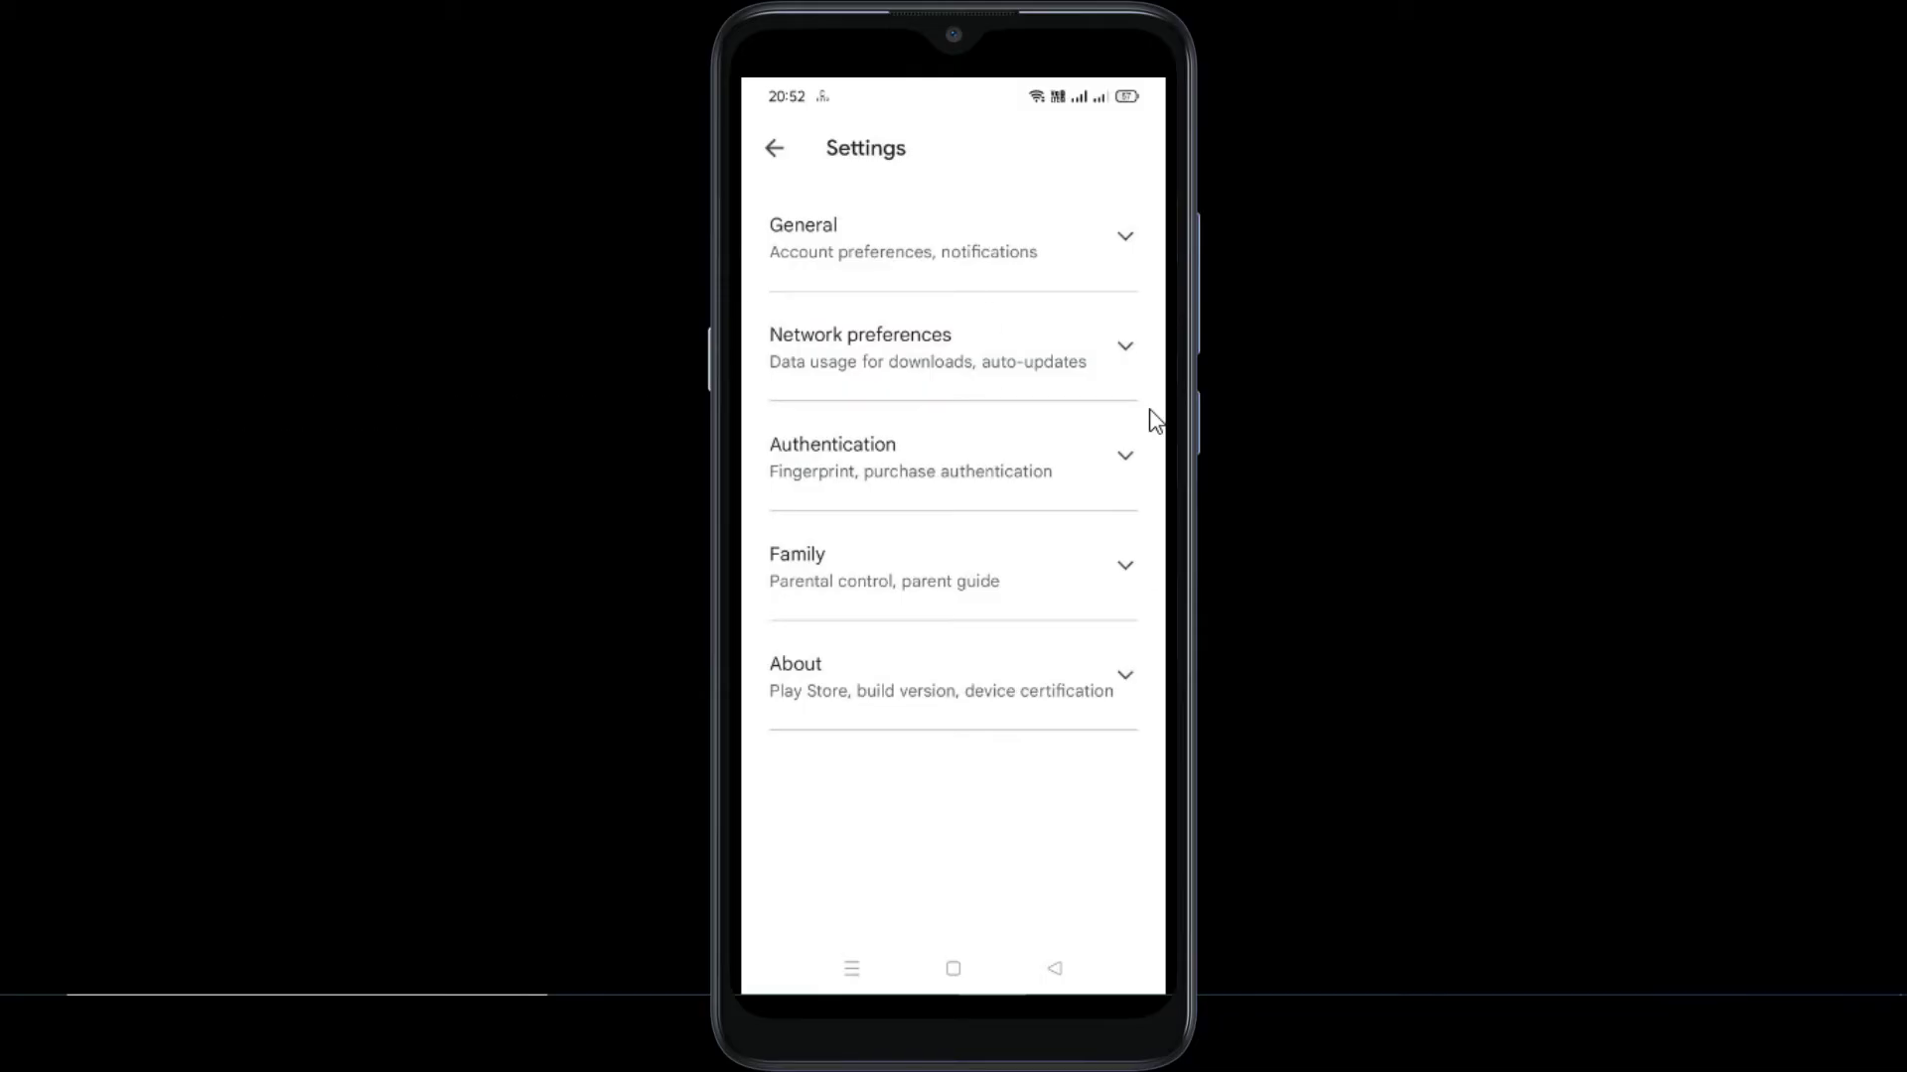
left_click(1135, 385)
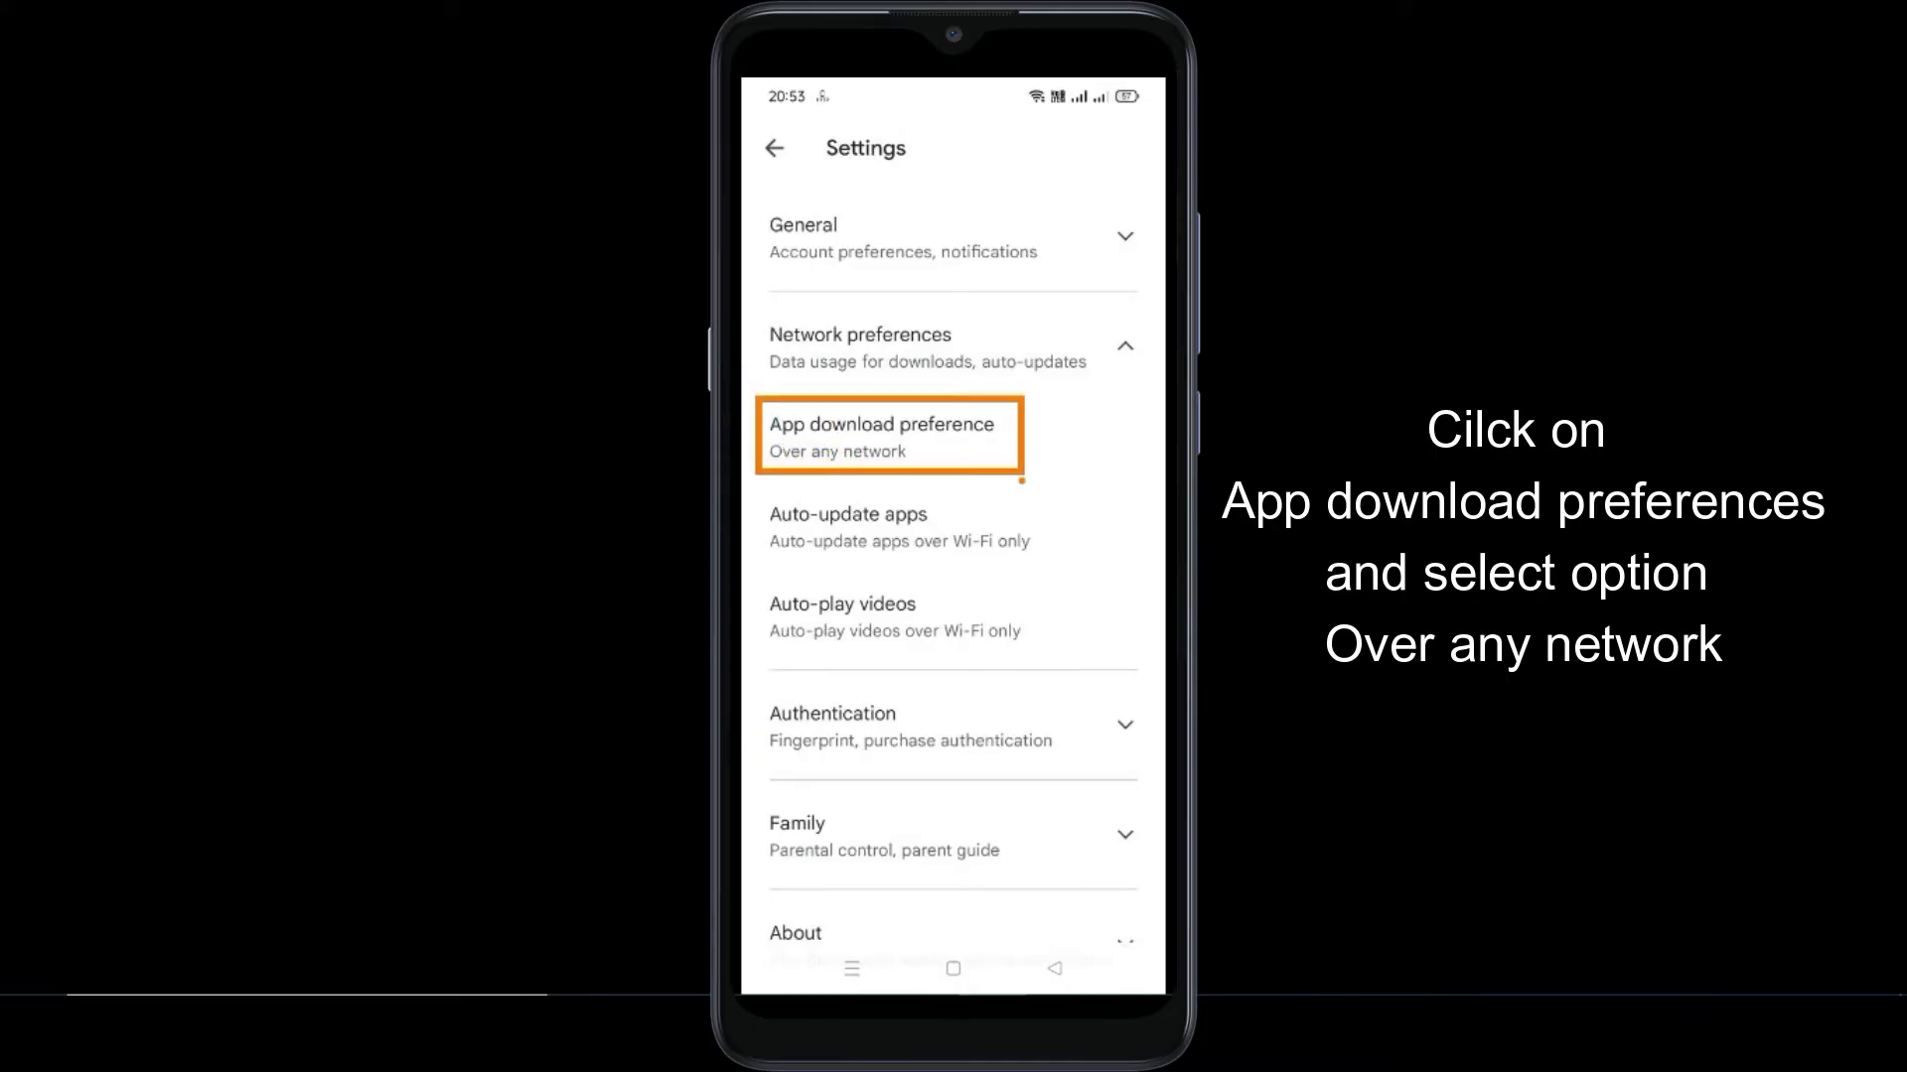
left_click(1021, 483)
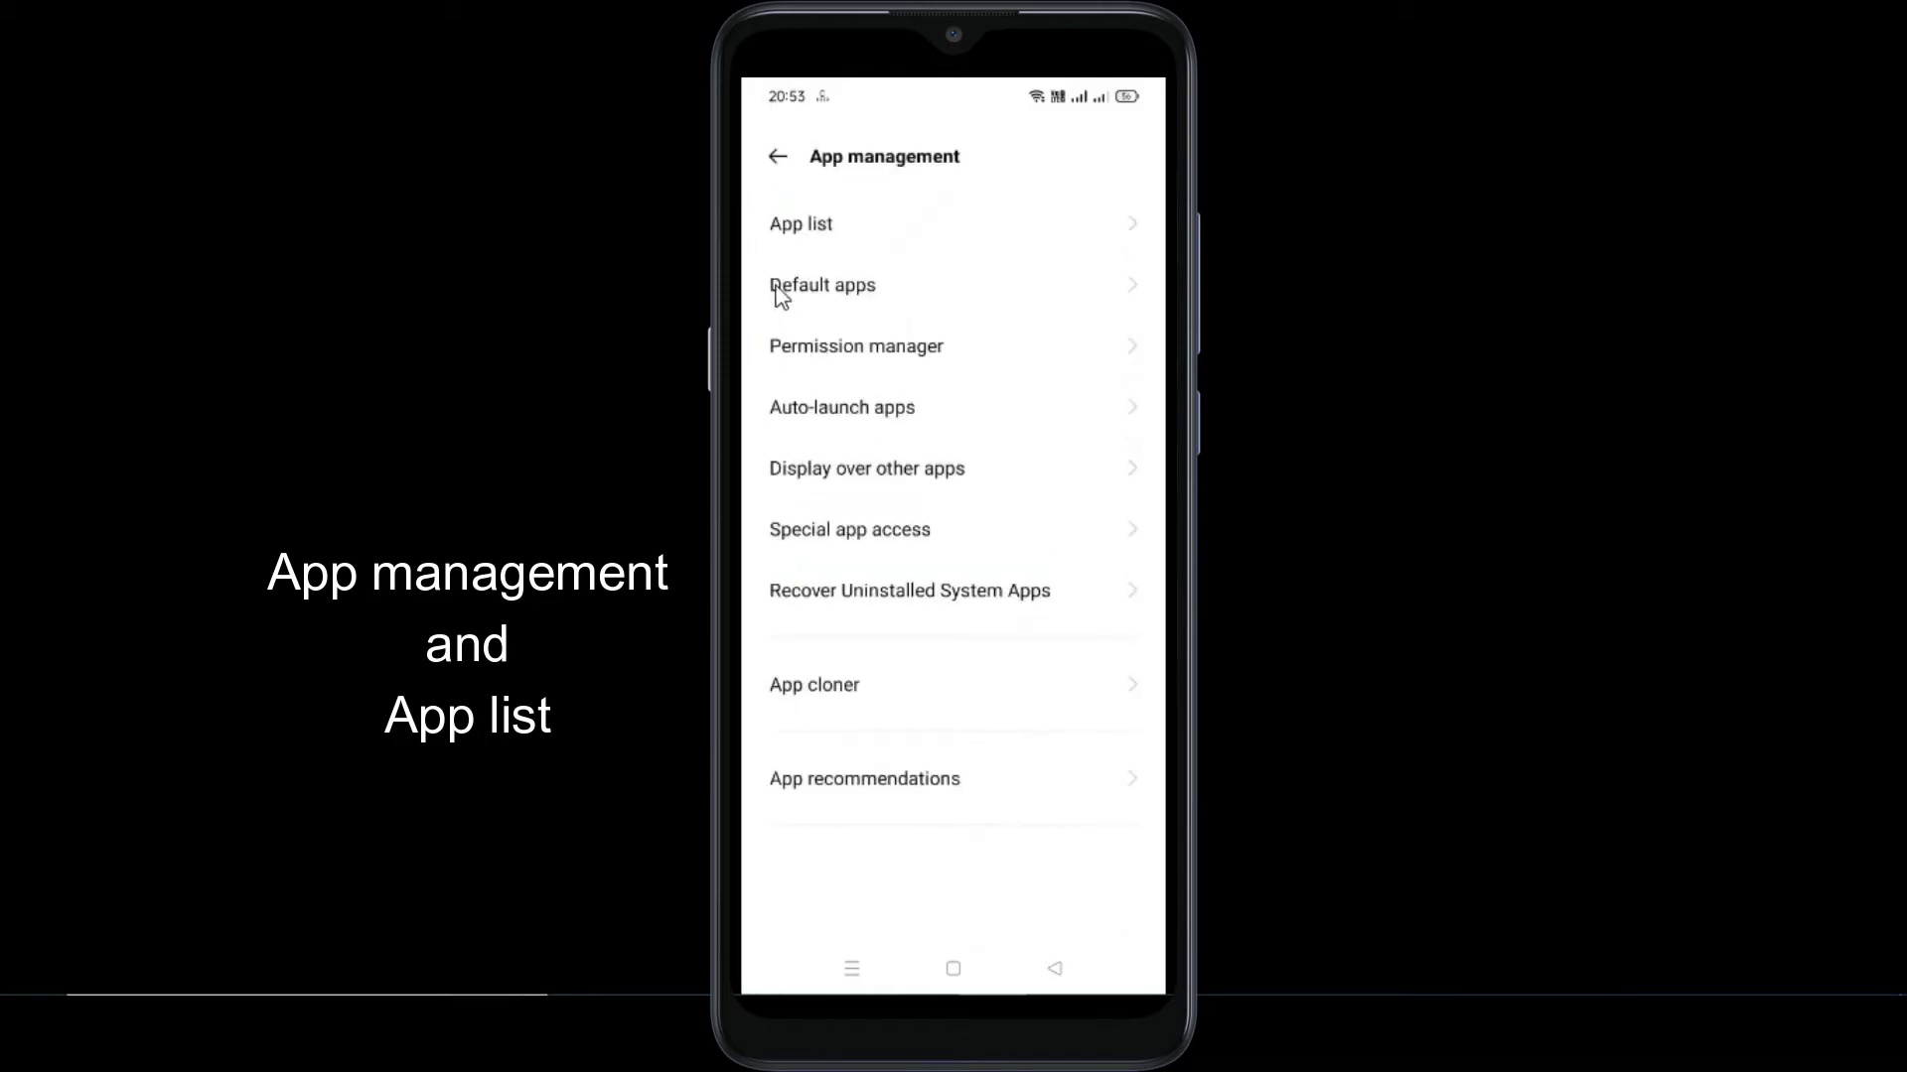
- Open App list, showing all 143 installed apps
left_click(755, 194)
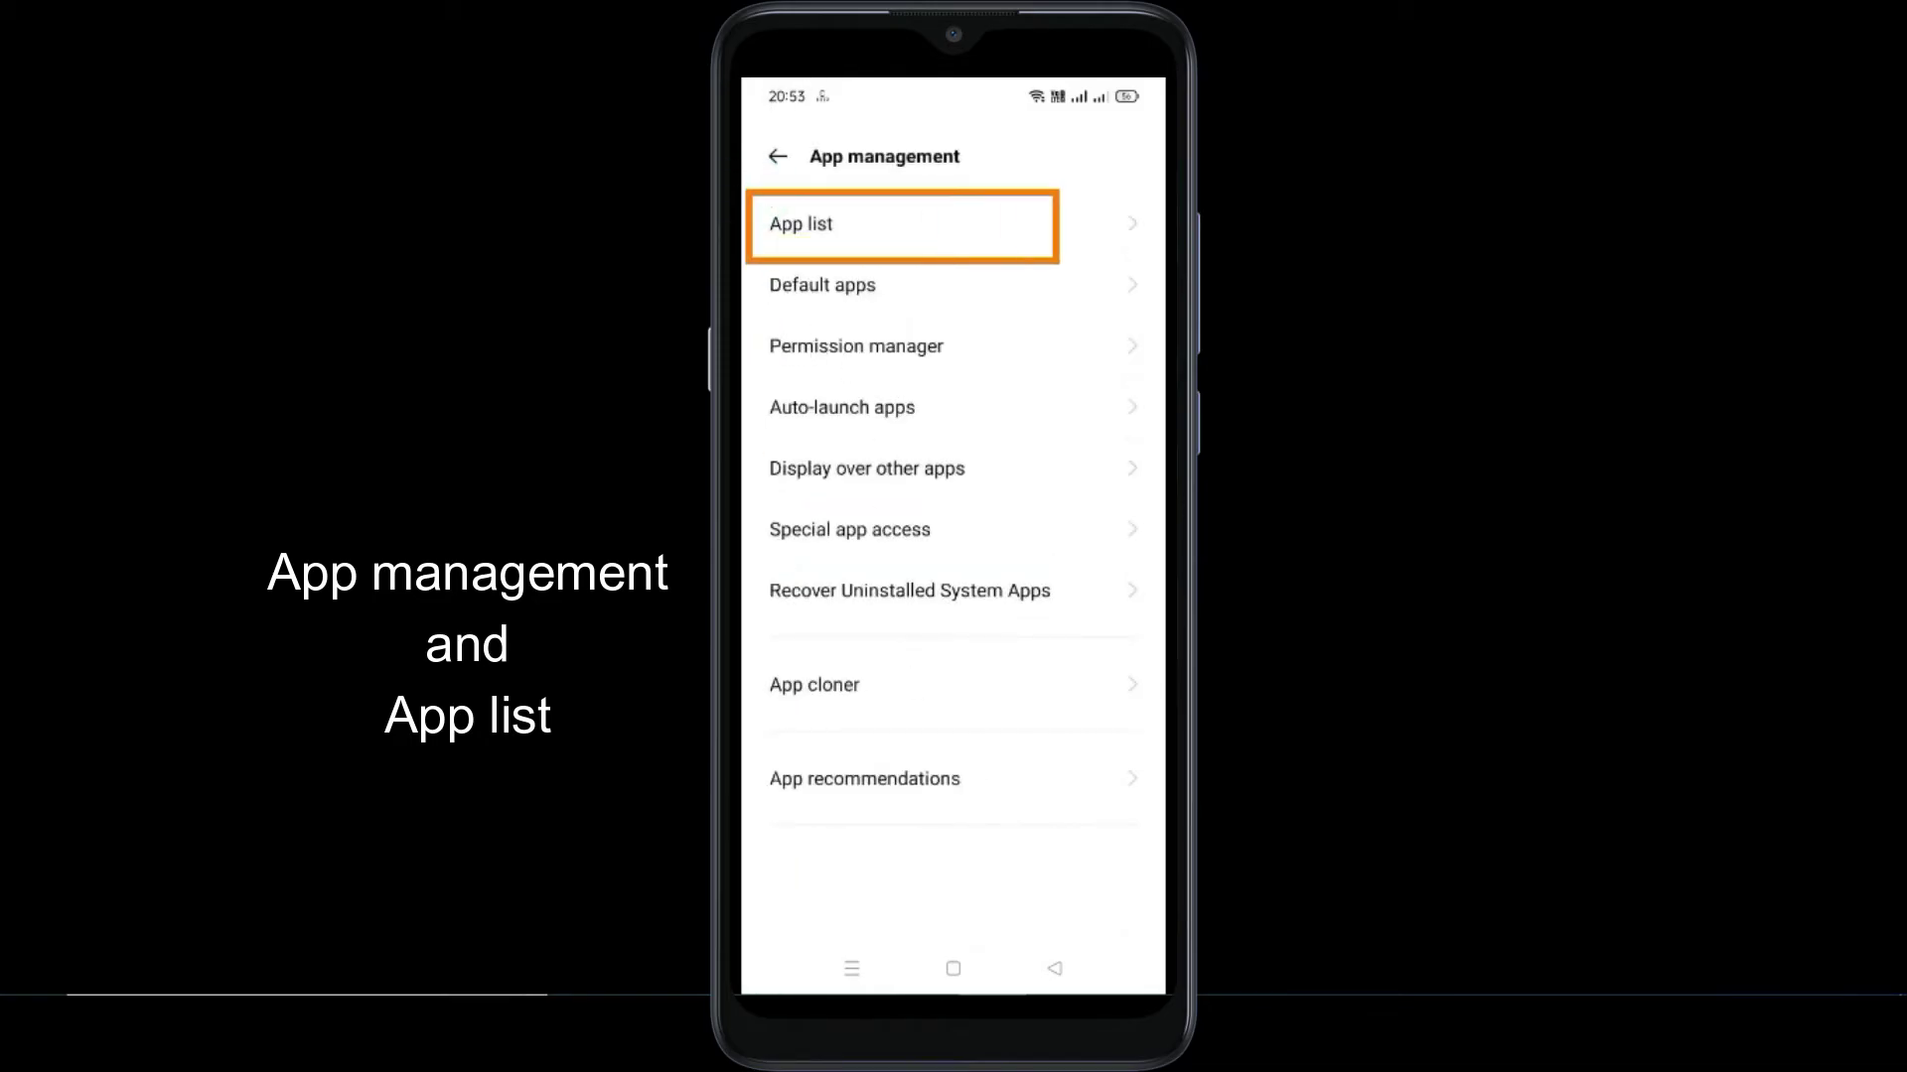
- Search installed apps for 'play' and open Google Play Store's app info
left_click(1107, 253)
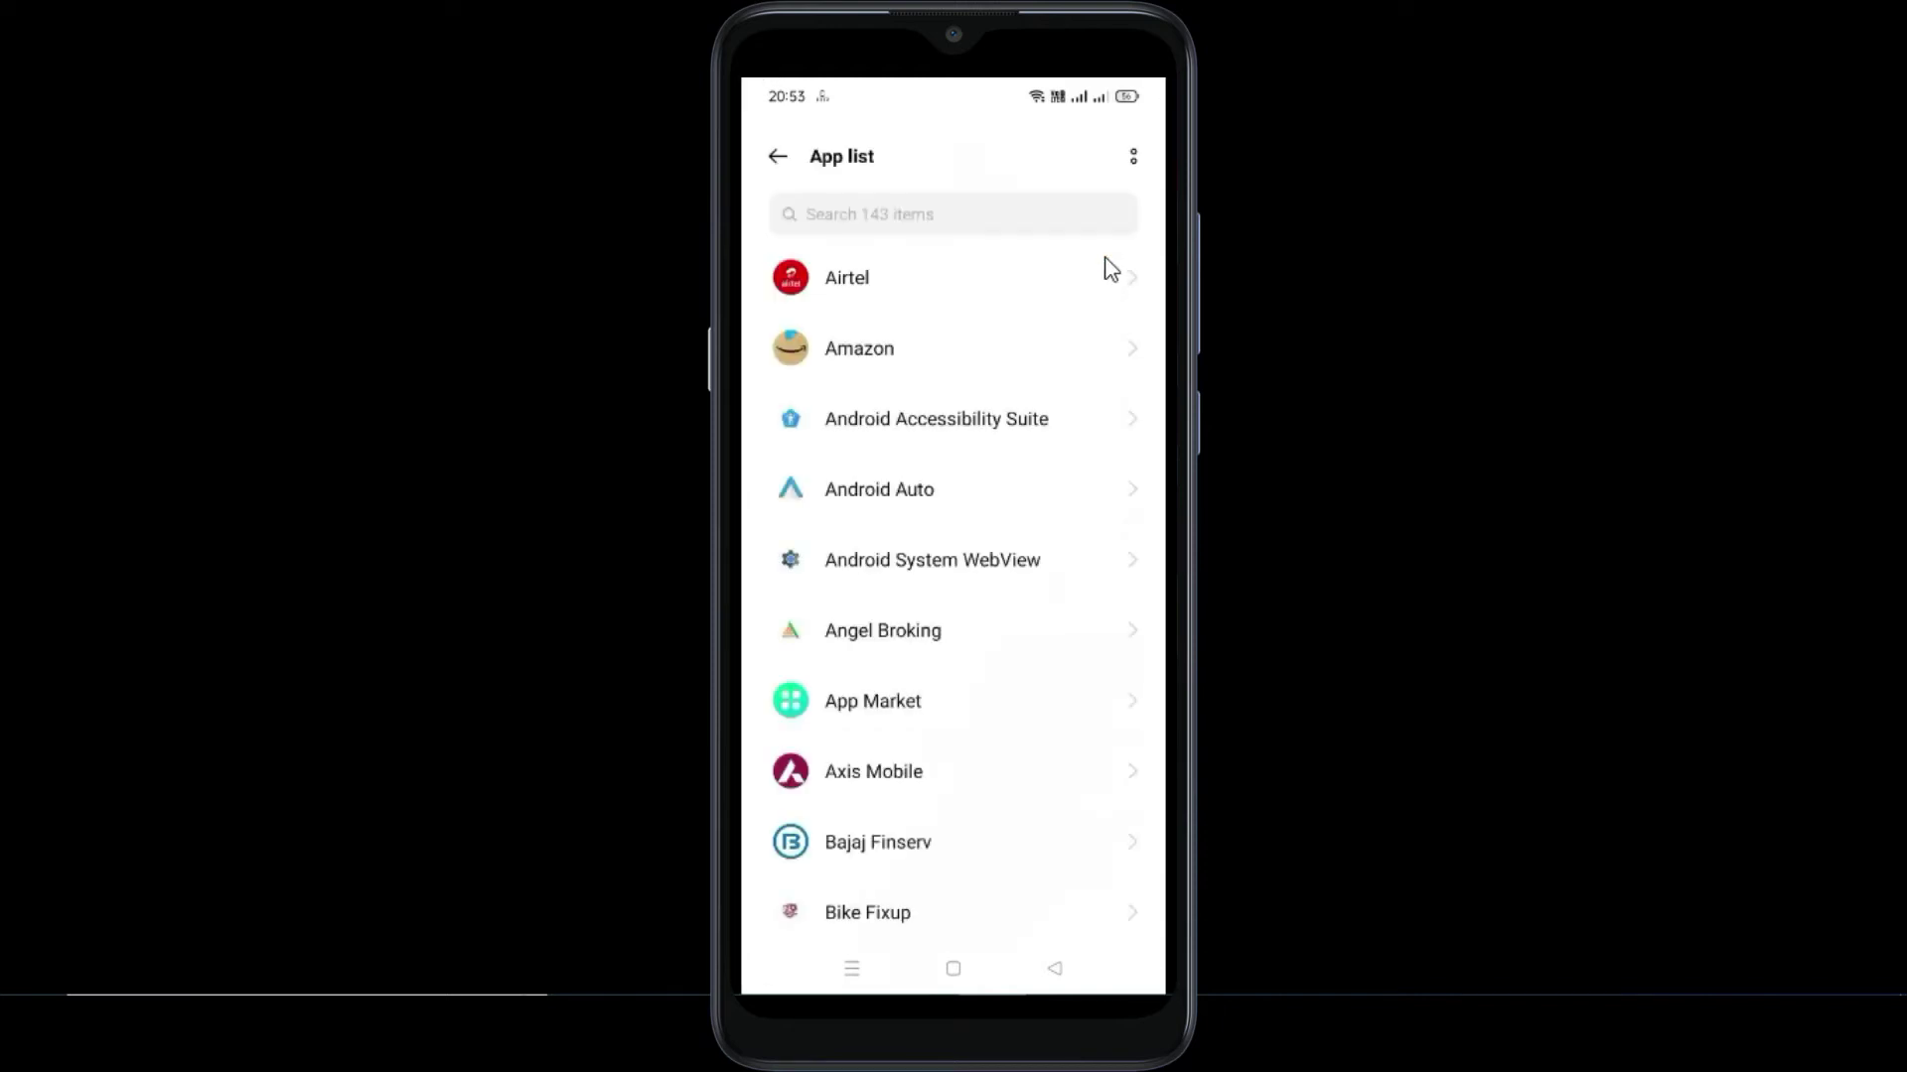
left_click(1005, 213)
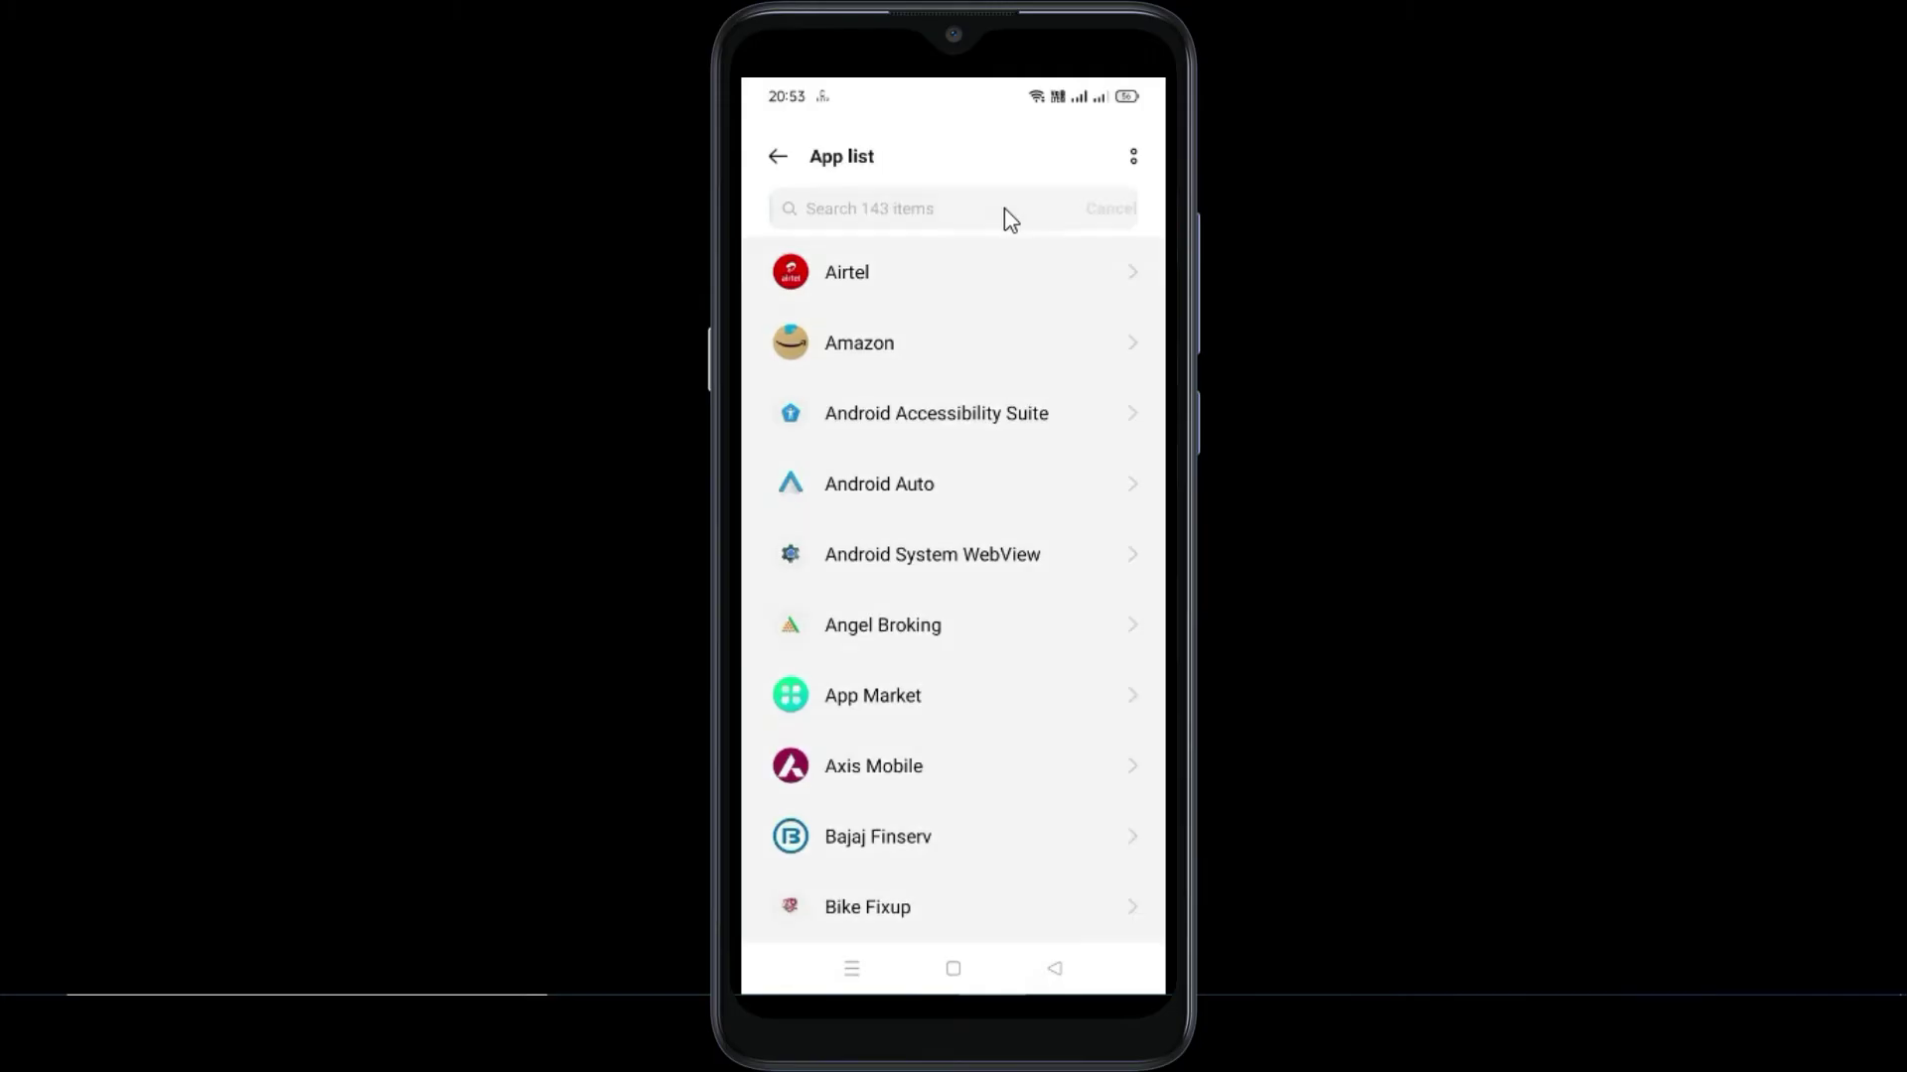
type("p")
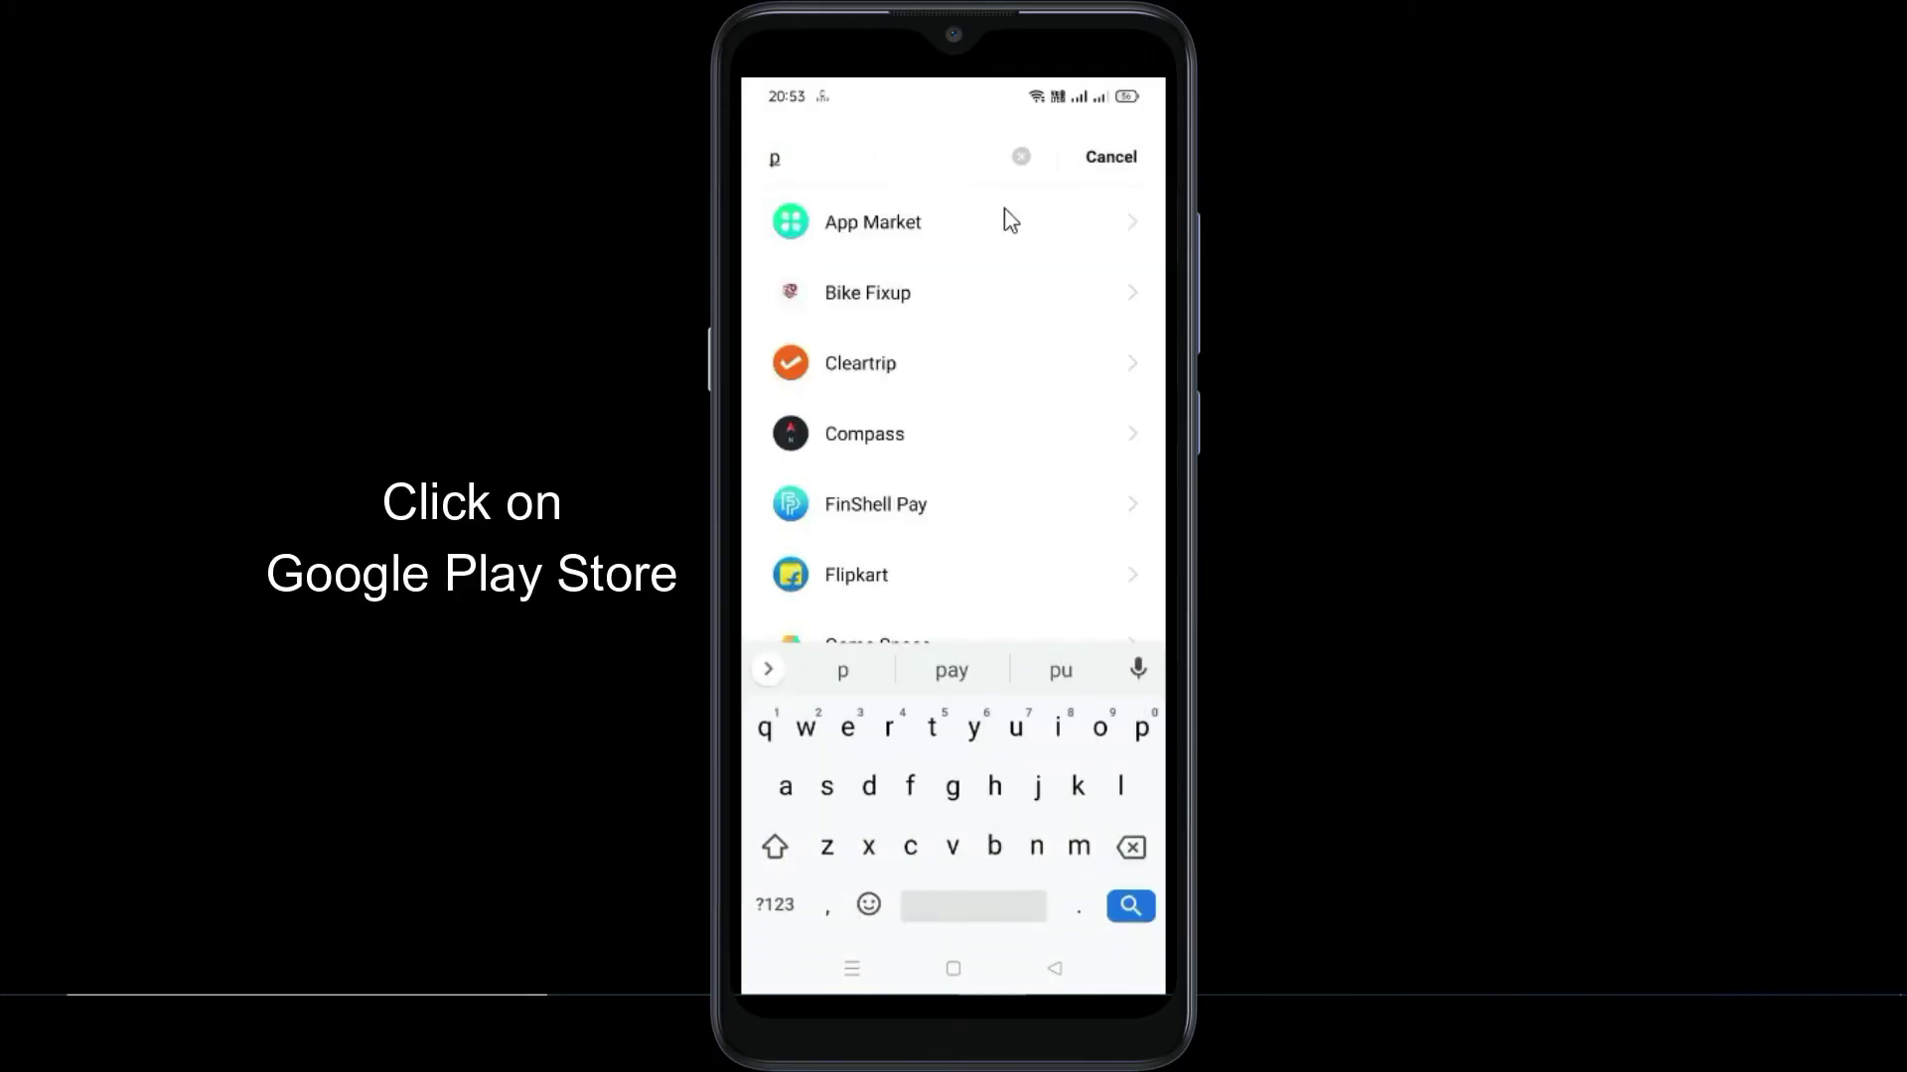
type("la")
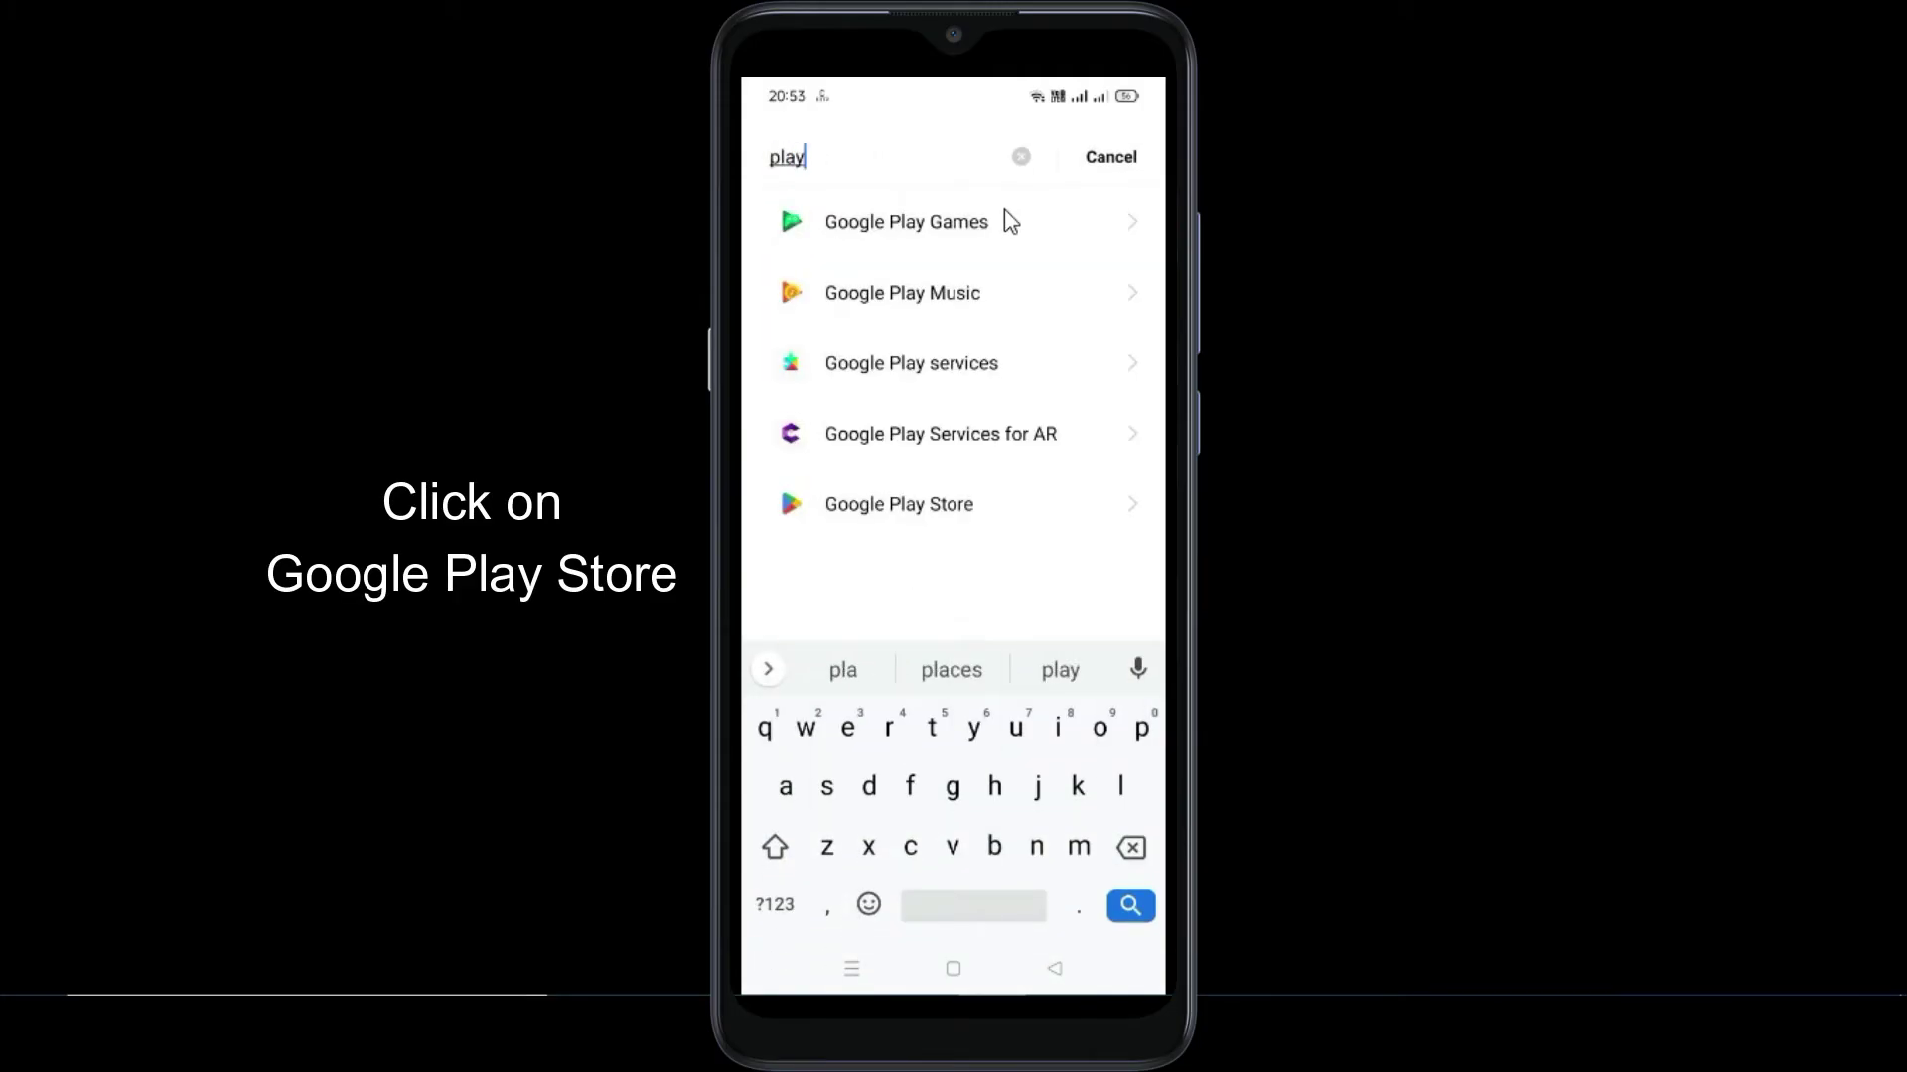
type("y")
left_click(776, 515)
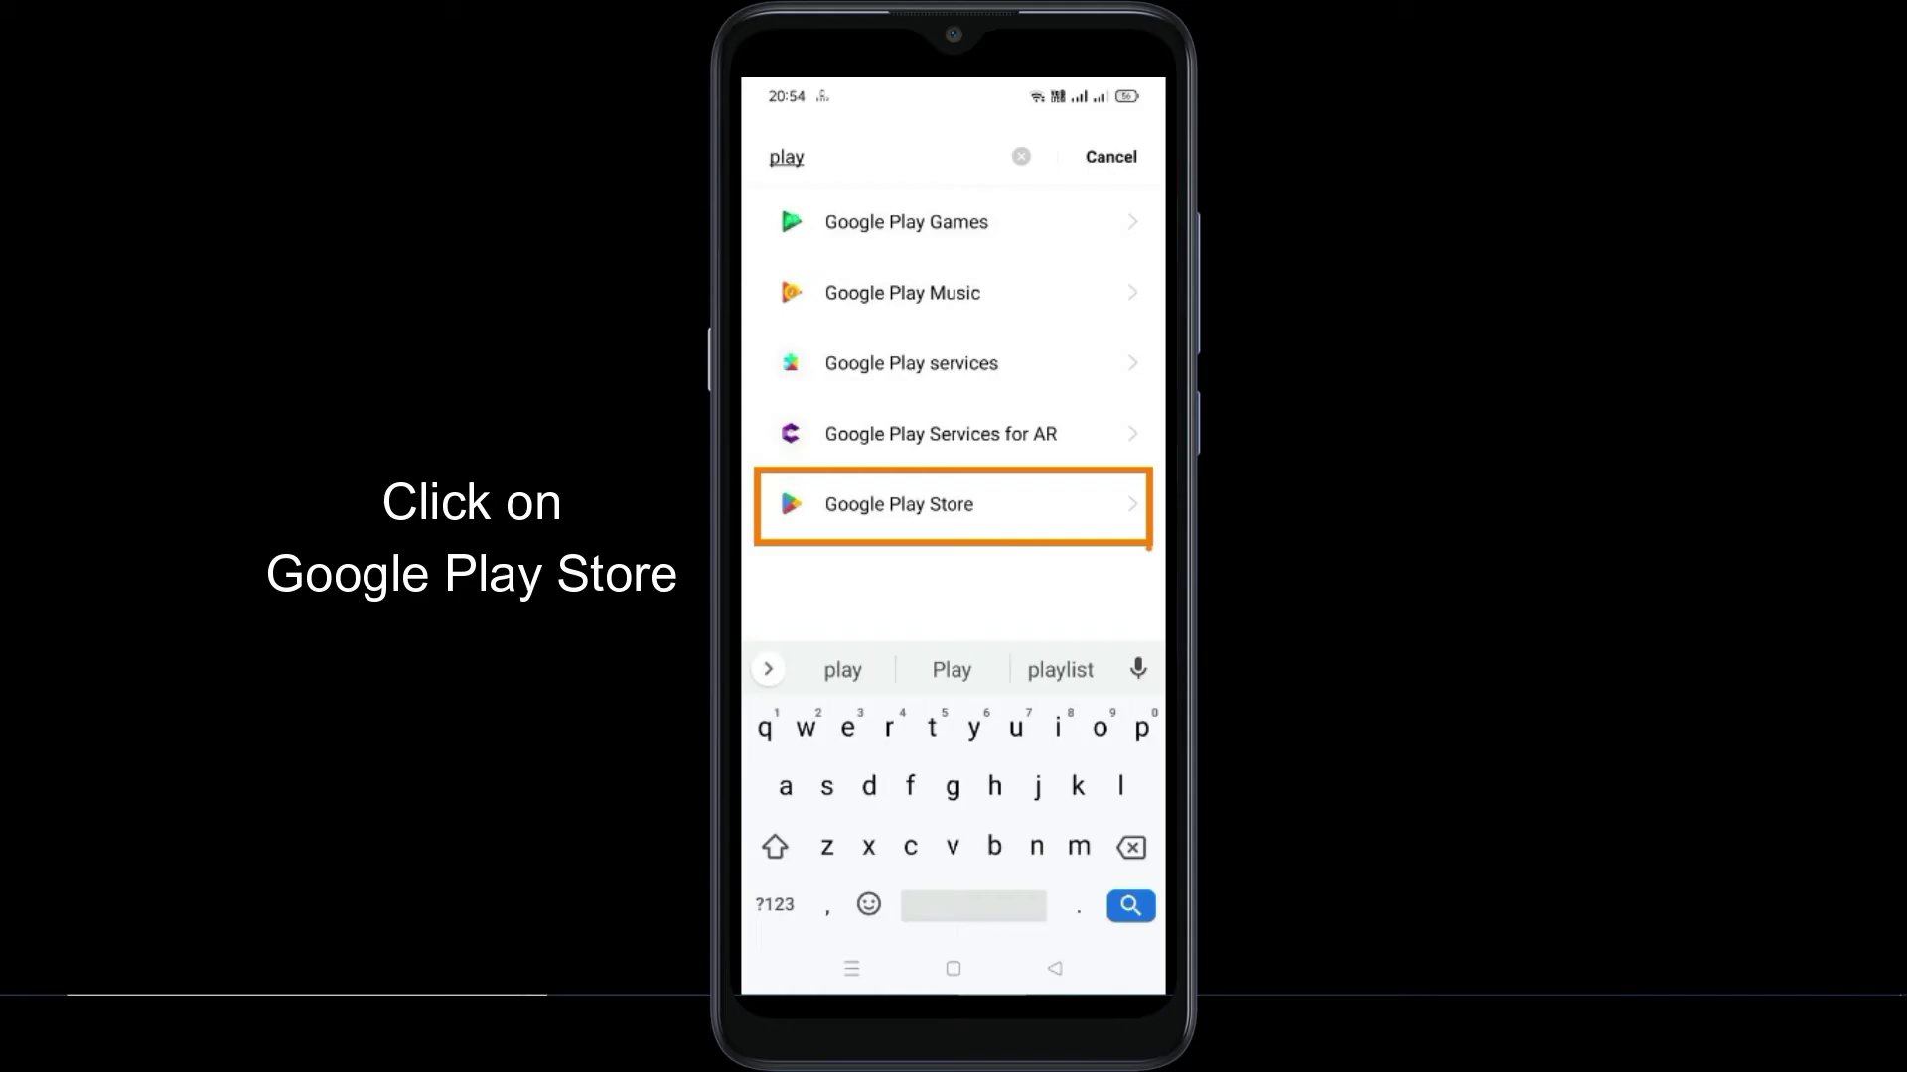
left_click(1141, 547)
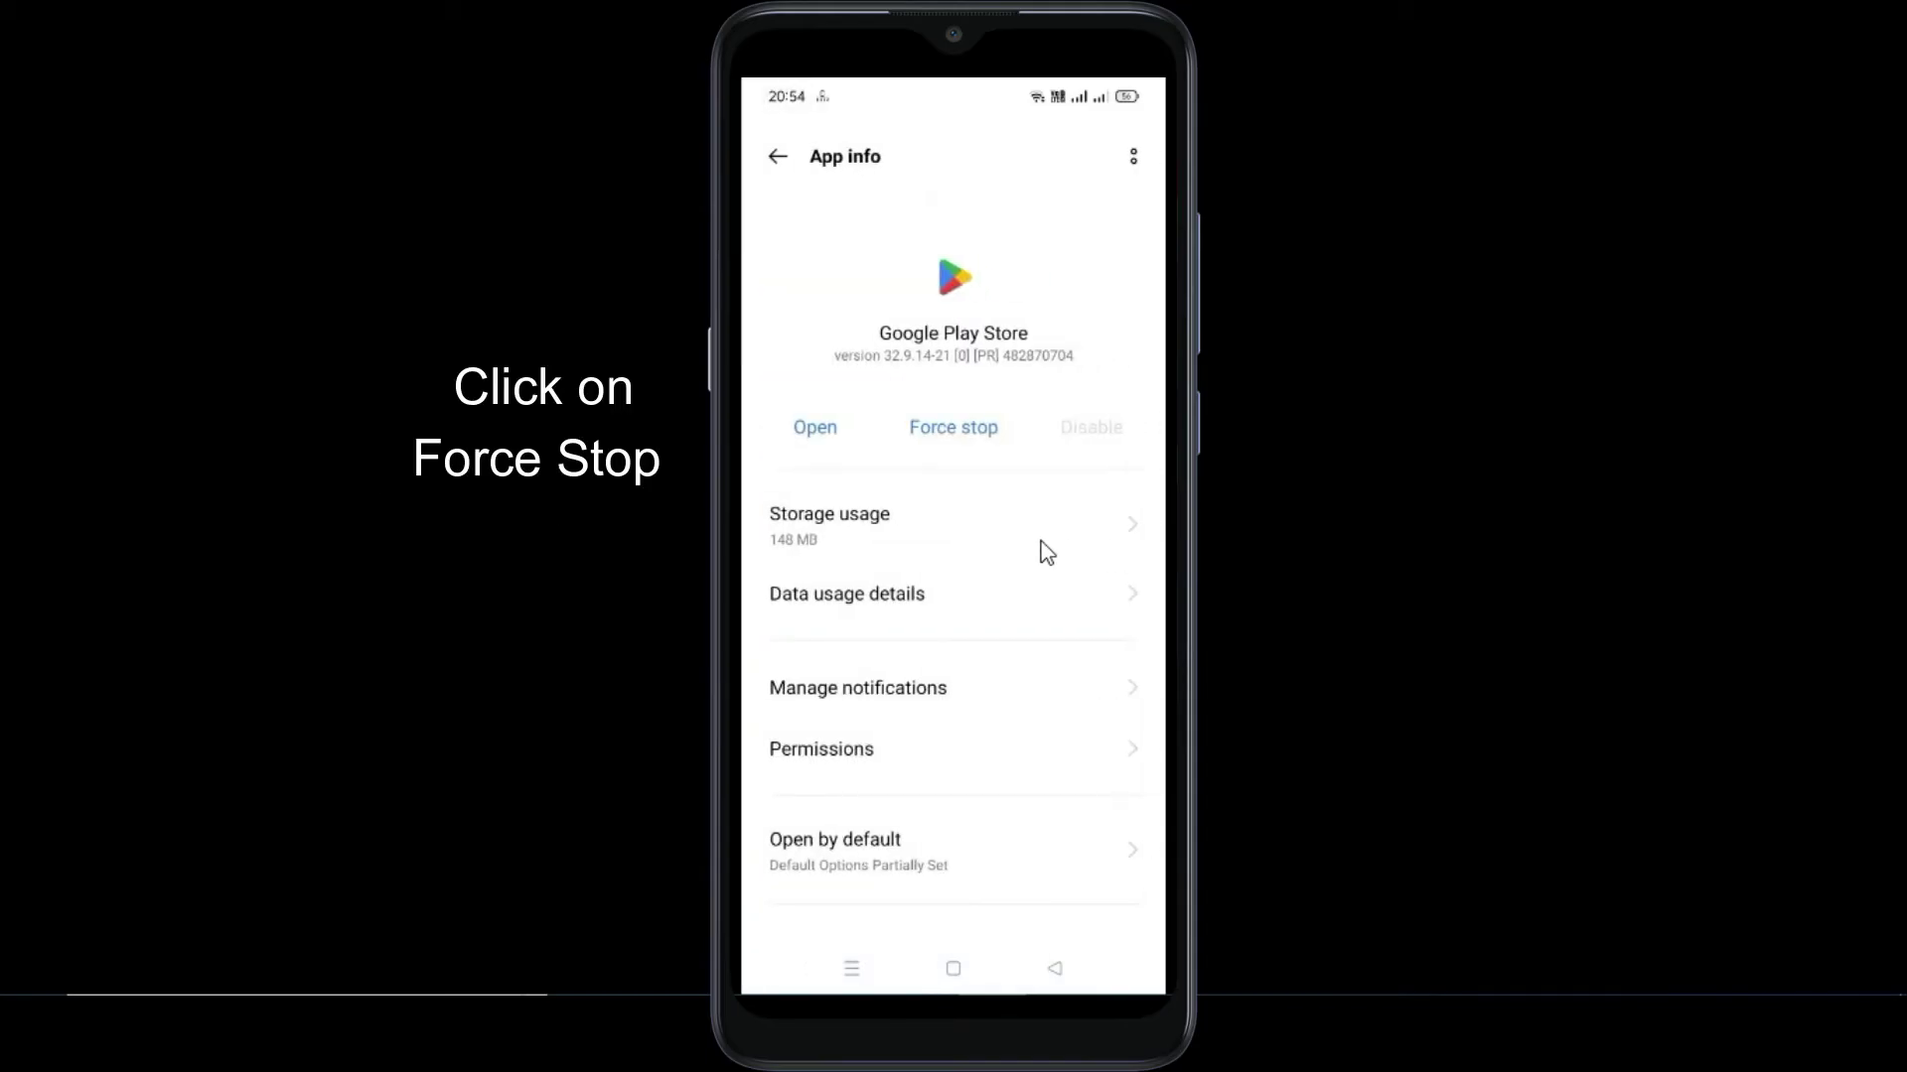
- Force stop Google Play Store and confirm in the dialog
left_click(894, 400)
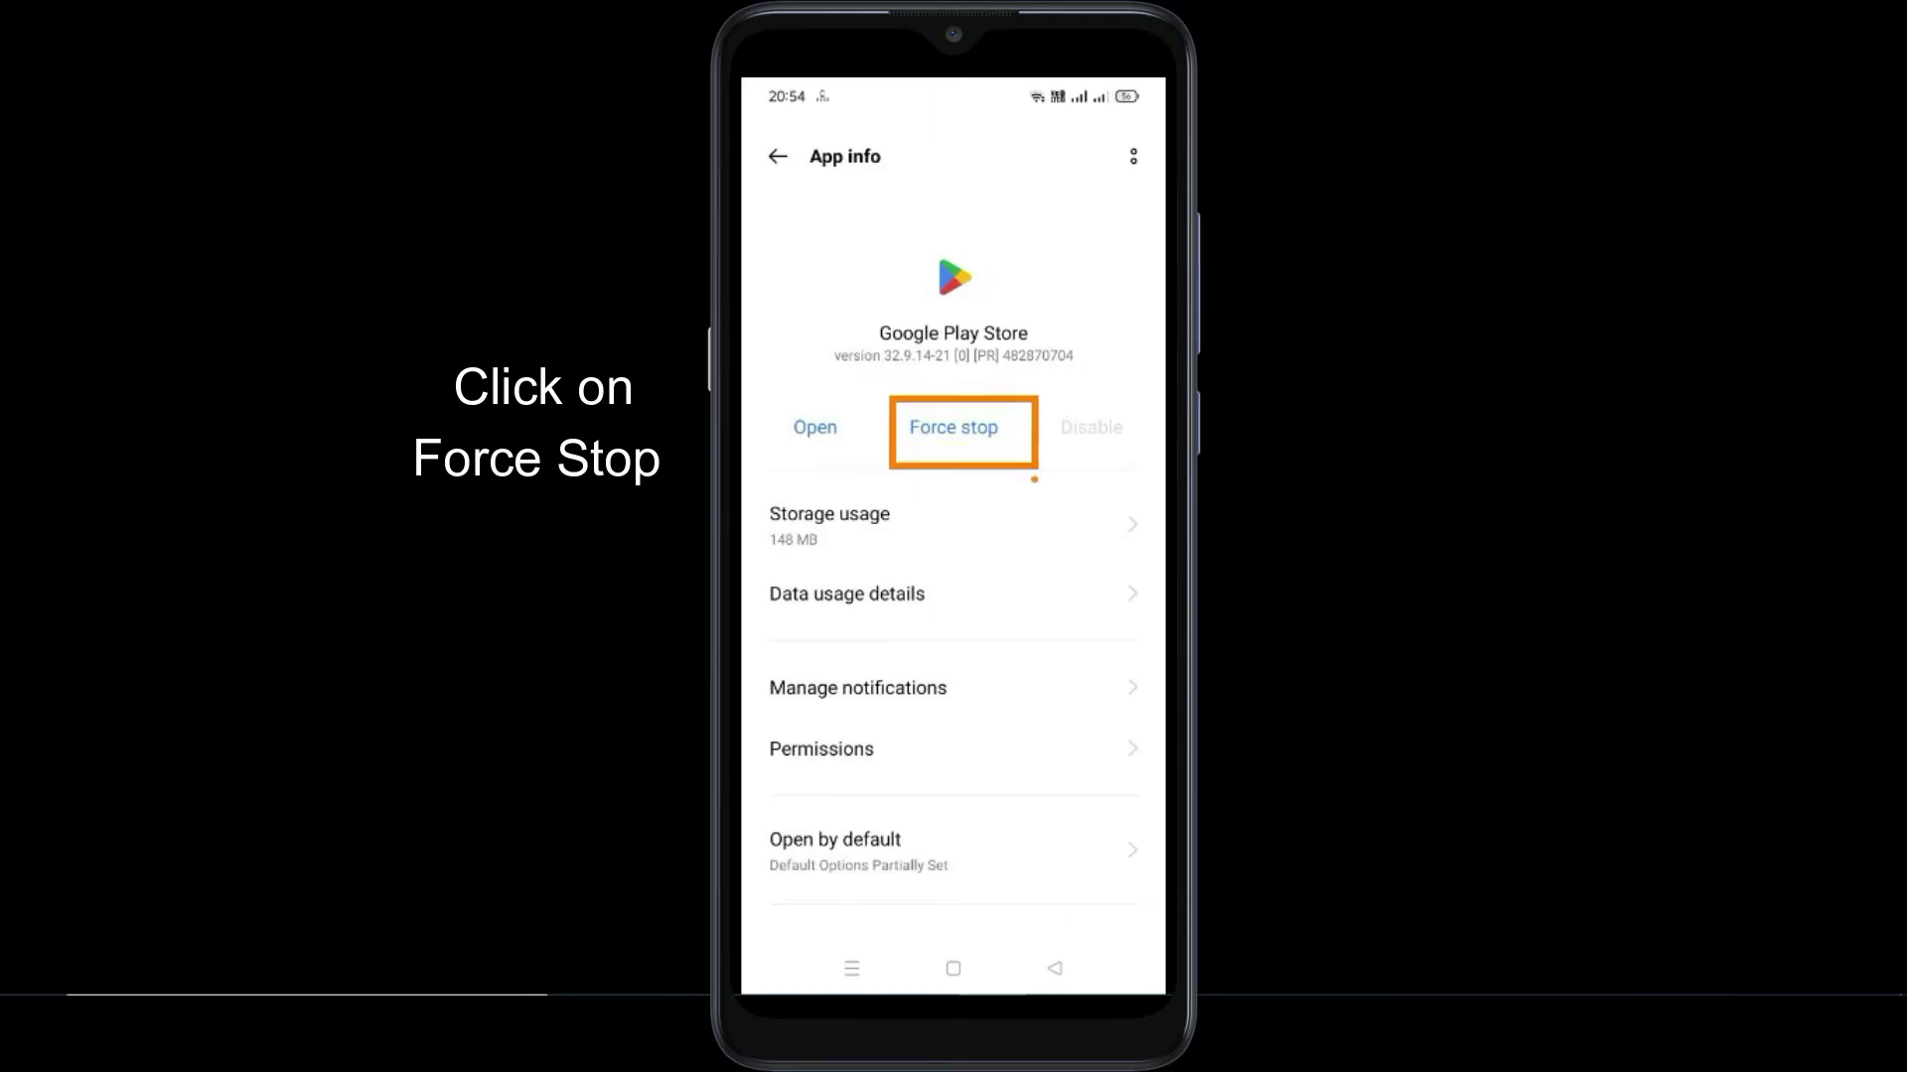
left_click(1036, 464)
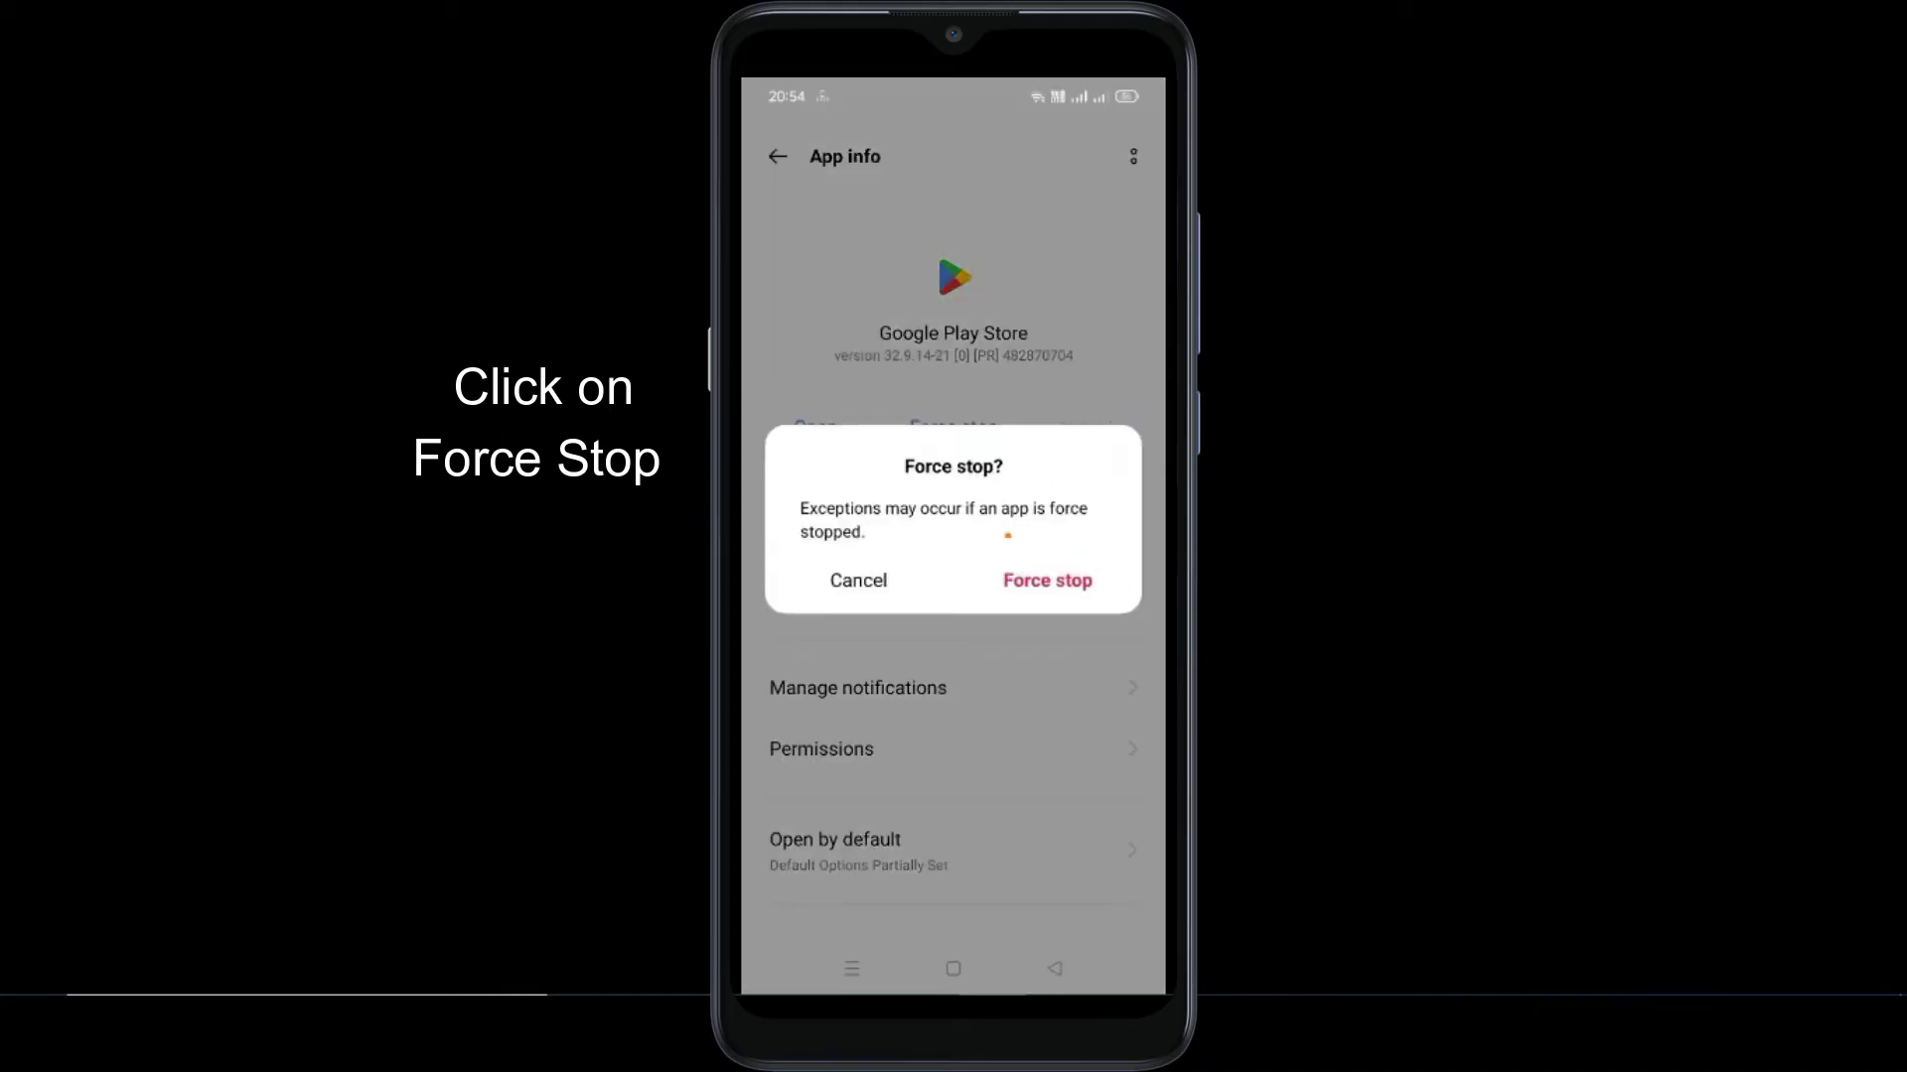
left_click(989, 552)
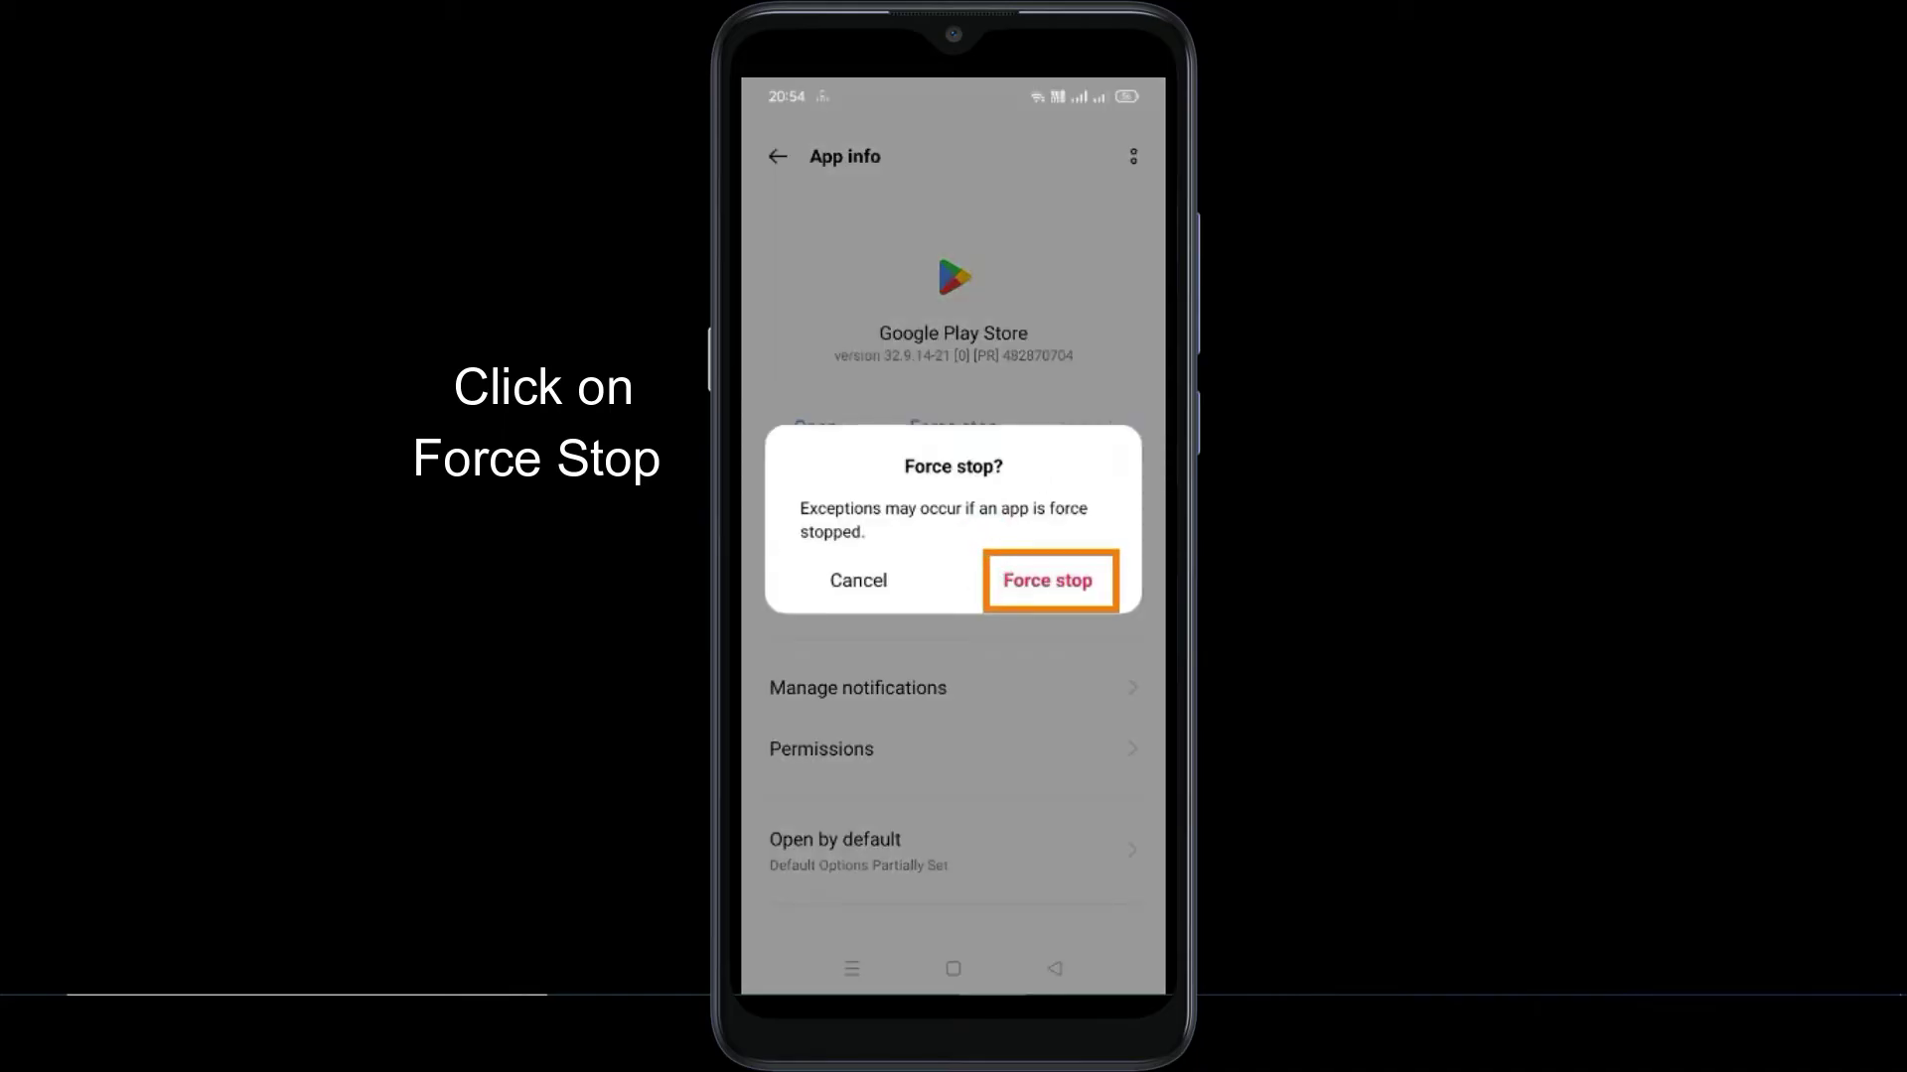
left_click(1107, 607)
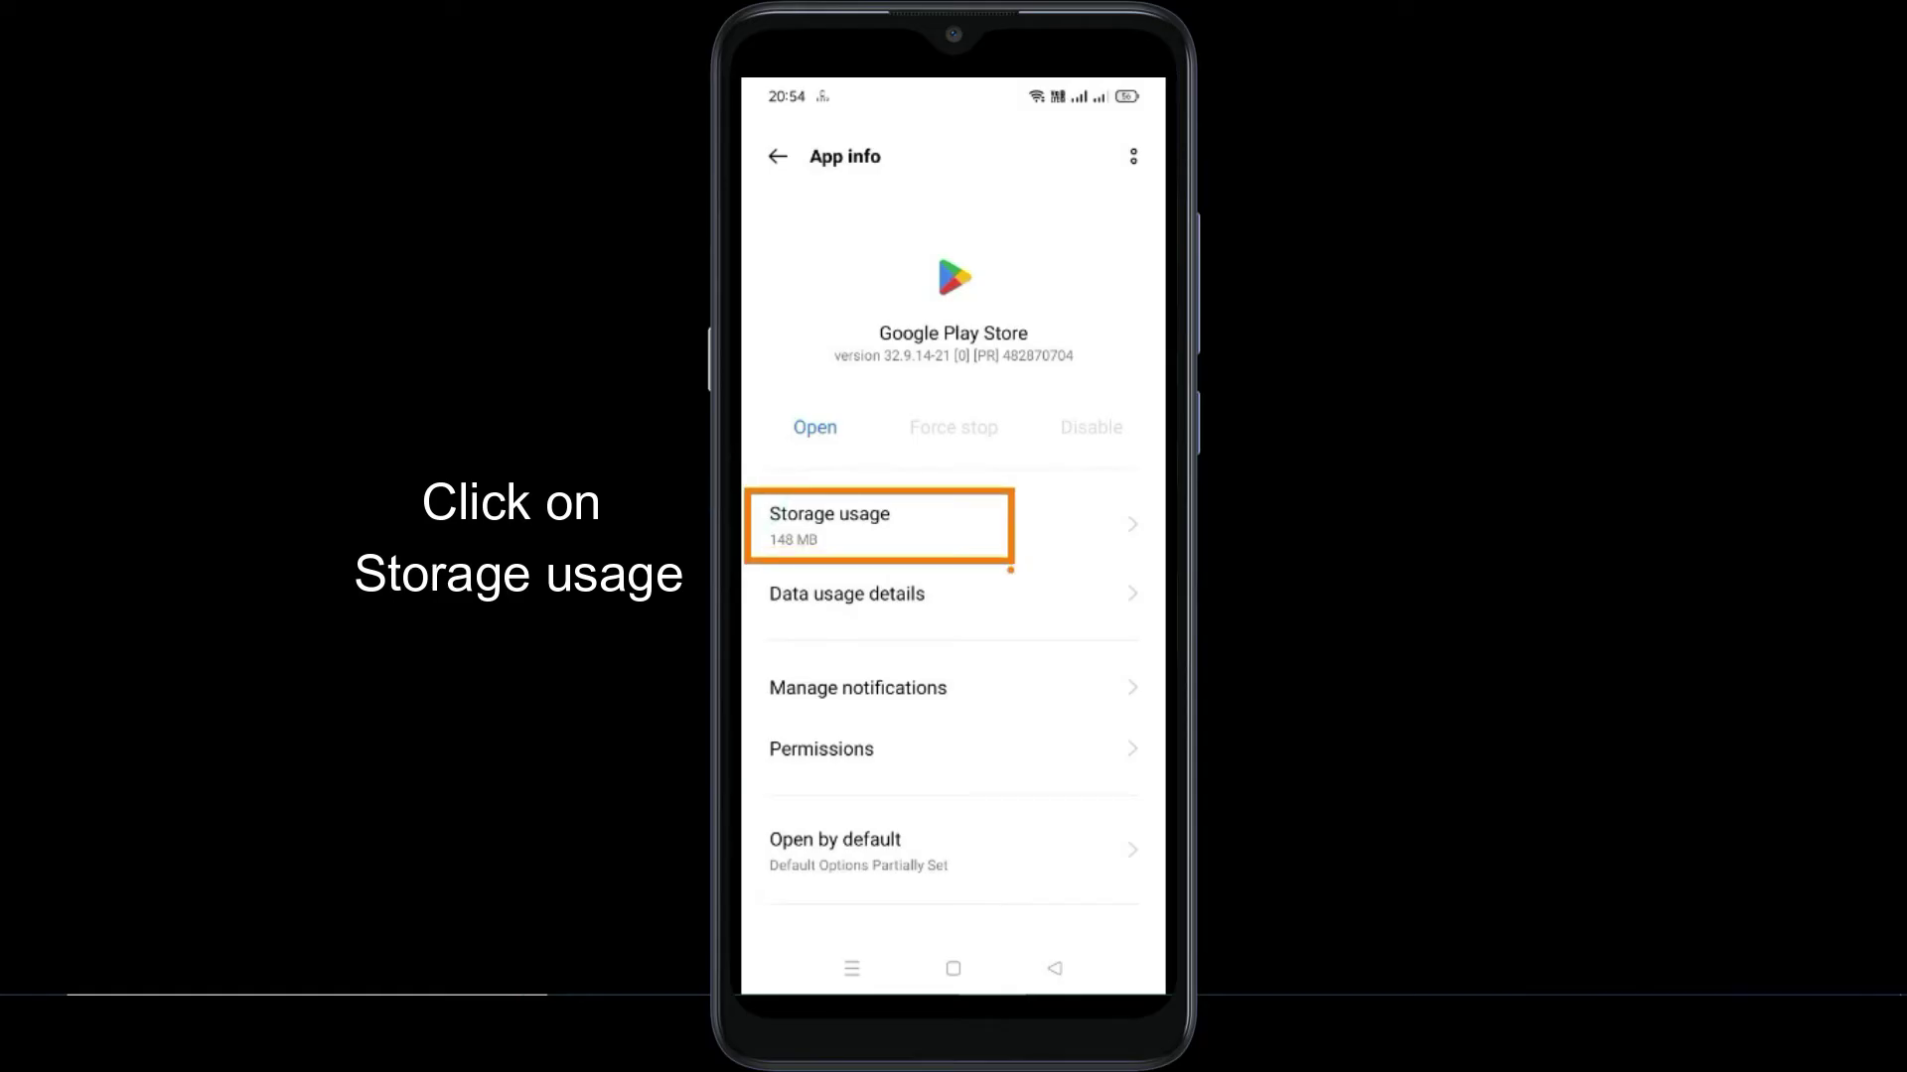
- Wipe Play Store's 10.2 MB data and 22.1 MB cache to 0 B, then return to App info
left_click(1010, 571)
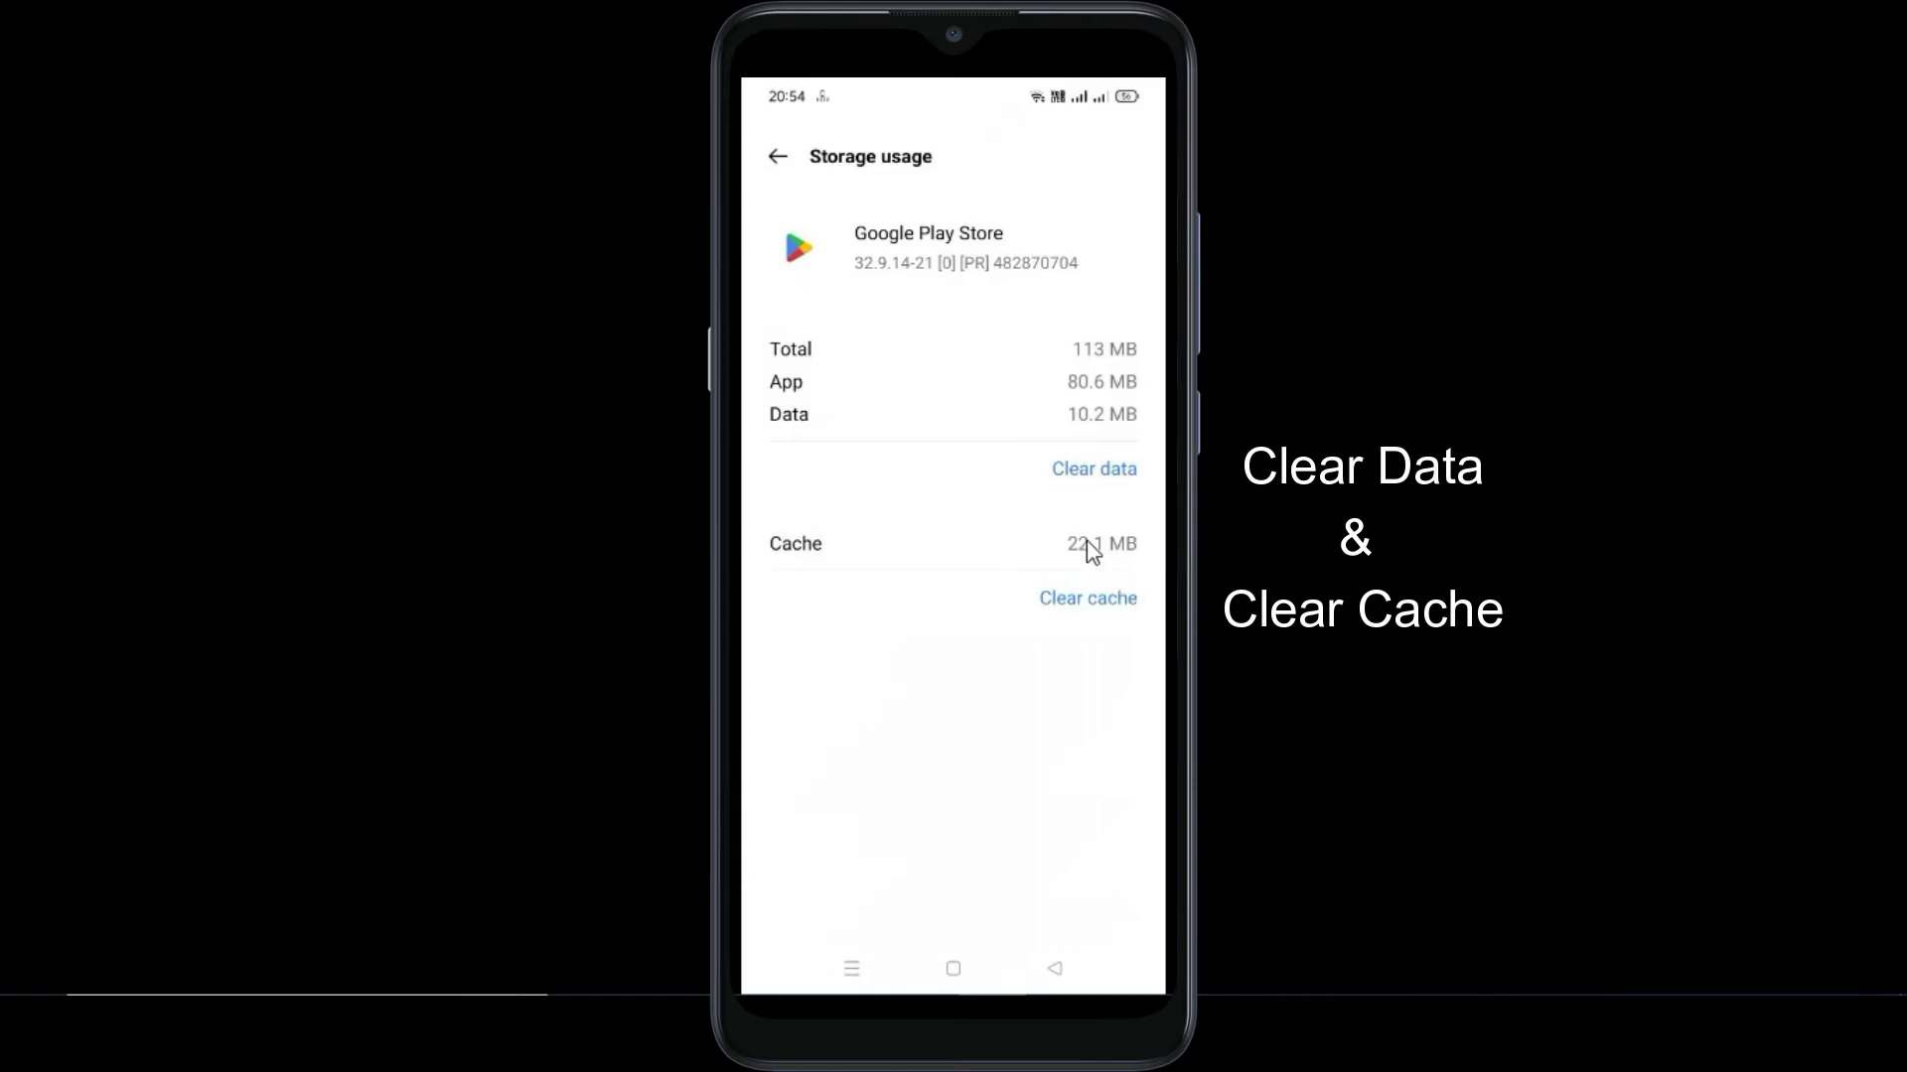
left_click(1158, 494)
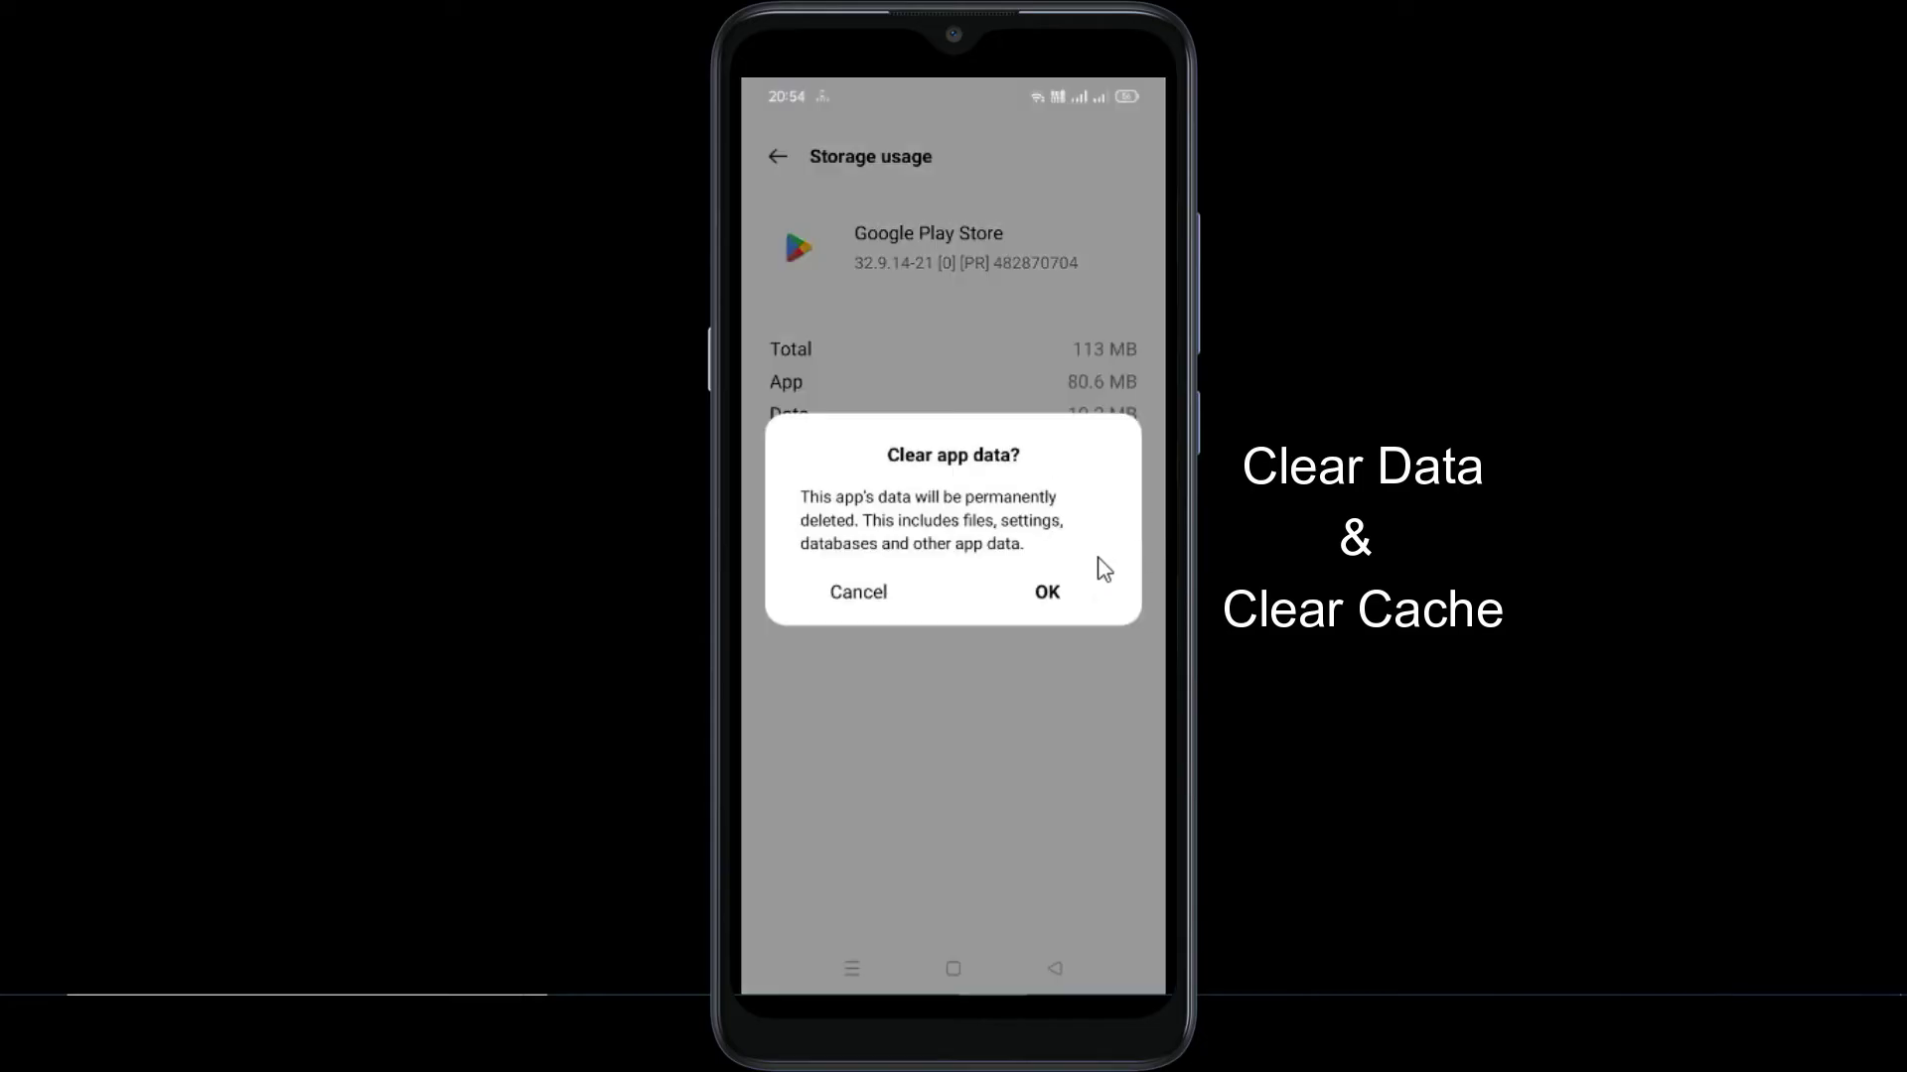
left_click(1086, 625)
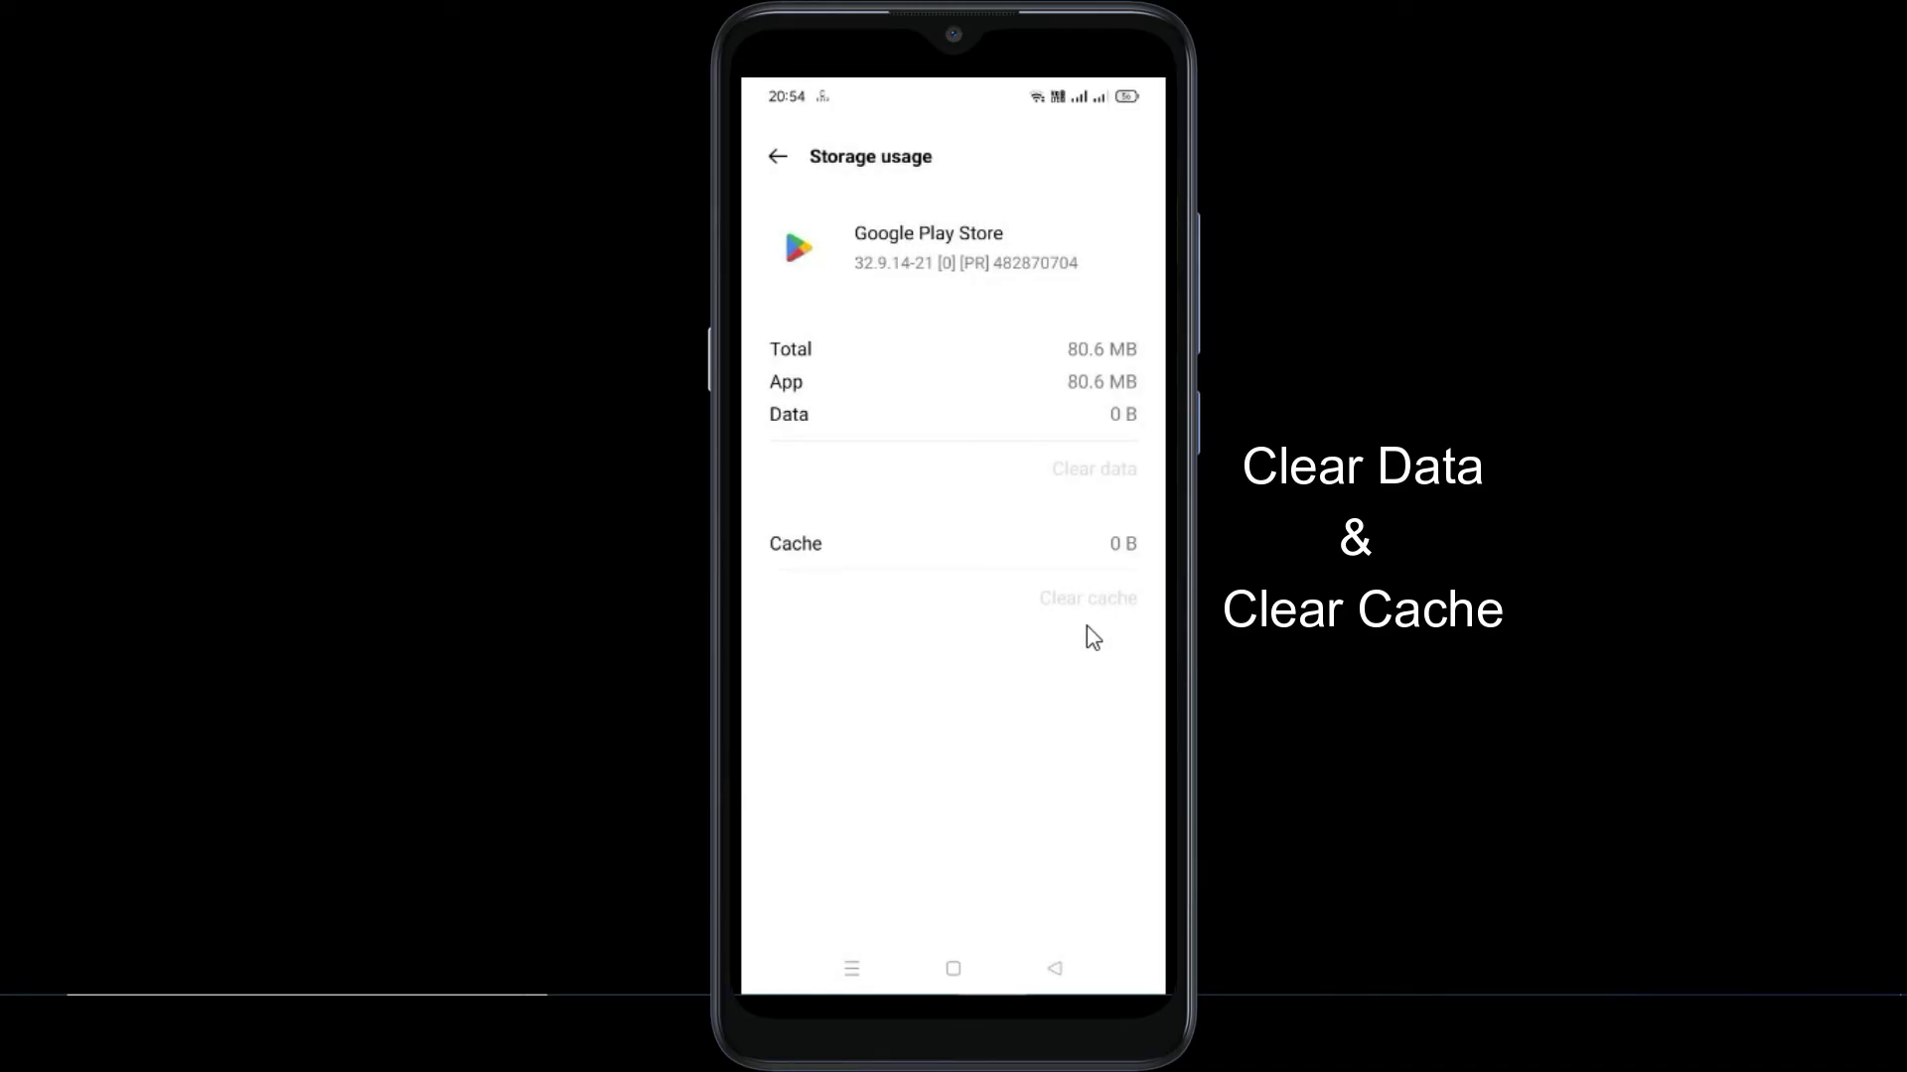
right_click(1086, 626)
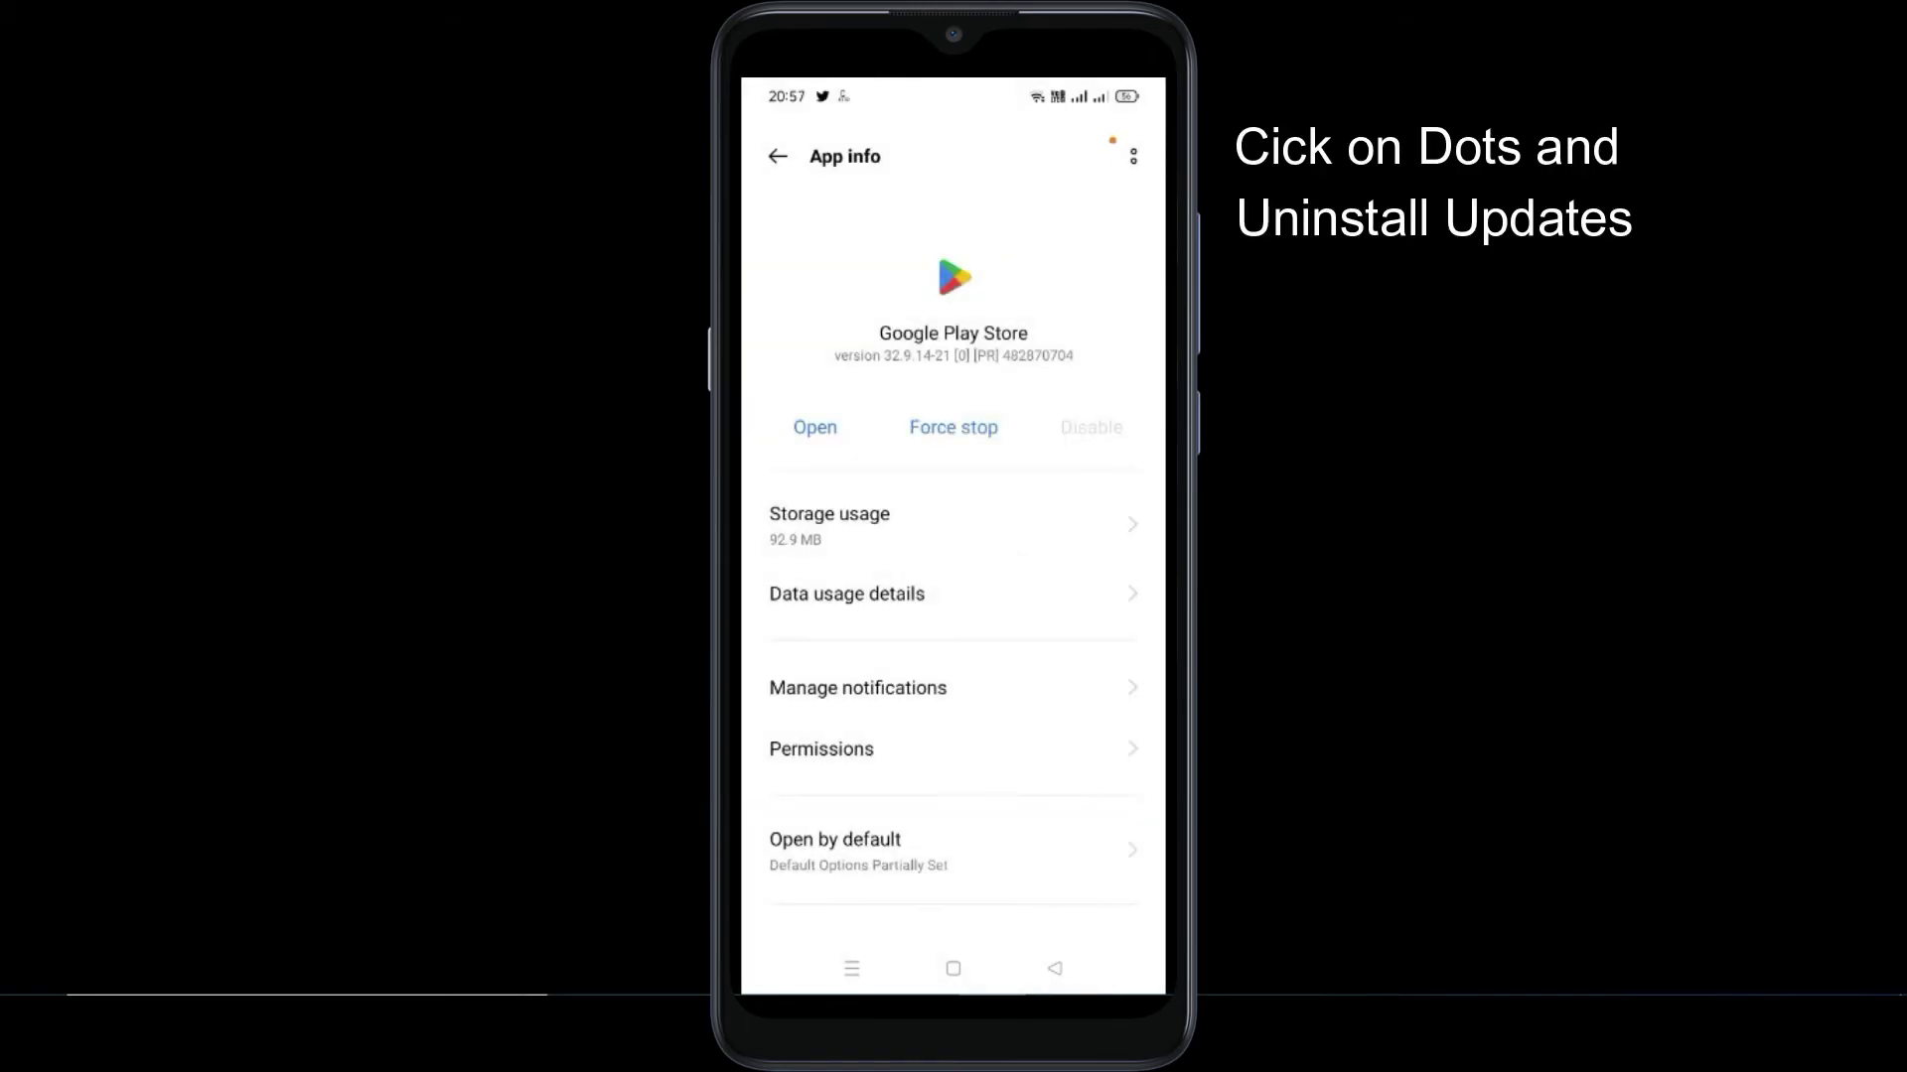
- Uninstall Play Store updates from the options menu, restoring the factory version
left_click(1131, 149)
left_click(1153, 178)
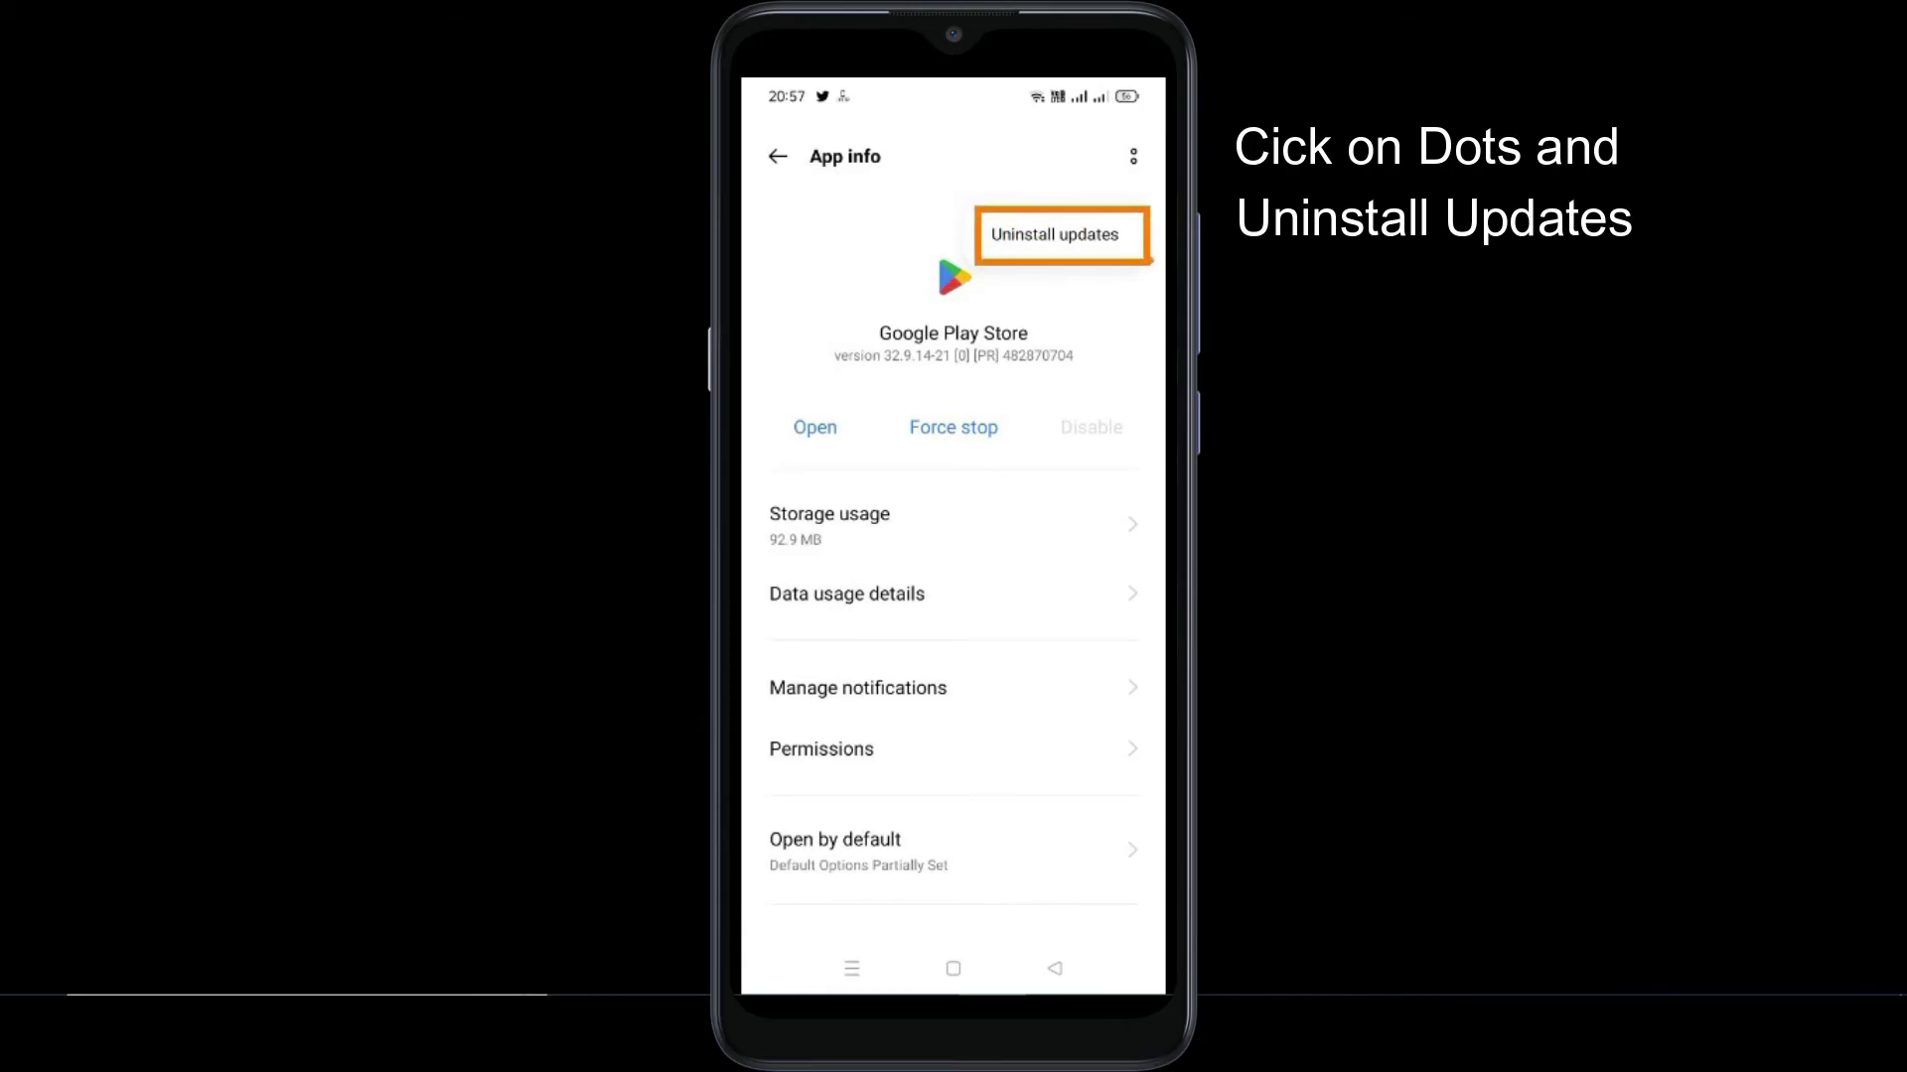
left_click(1145, 253)
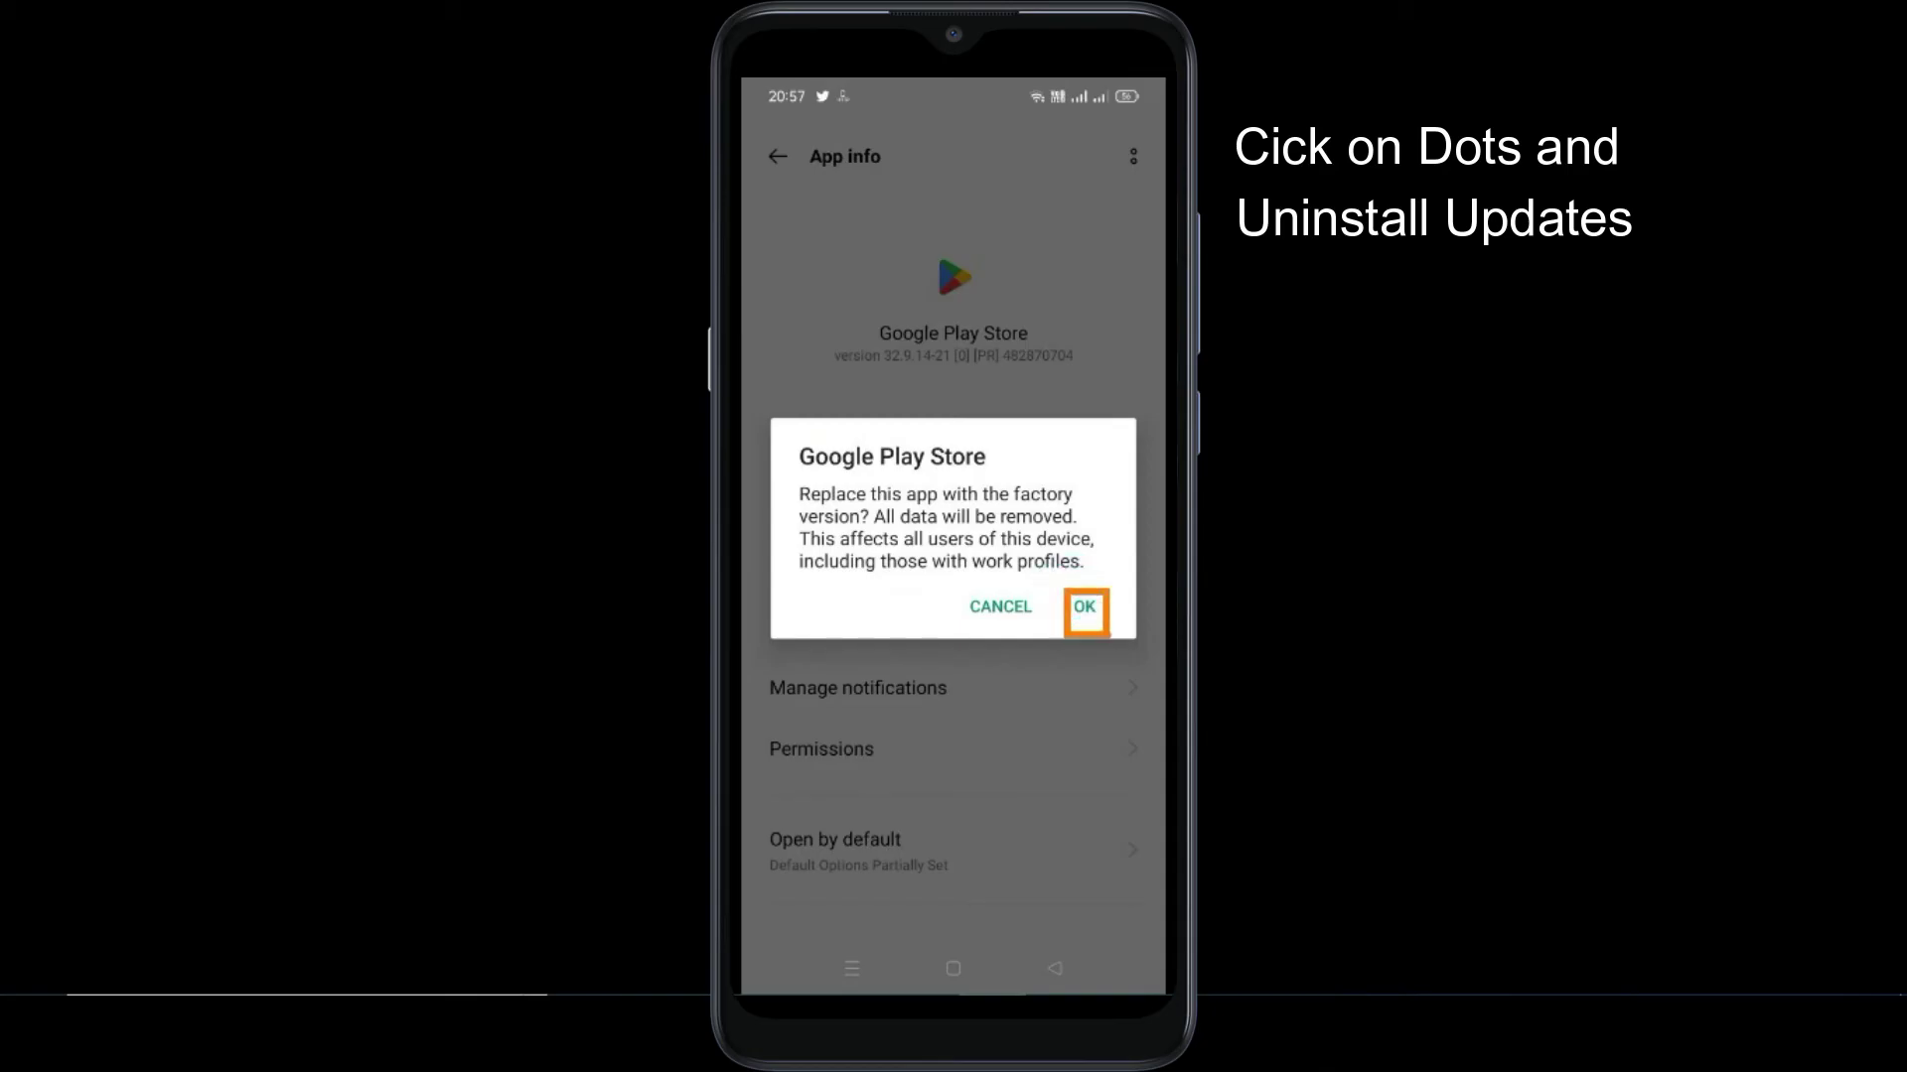
left_click(1107, 632)
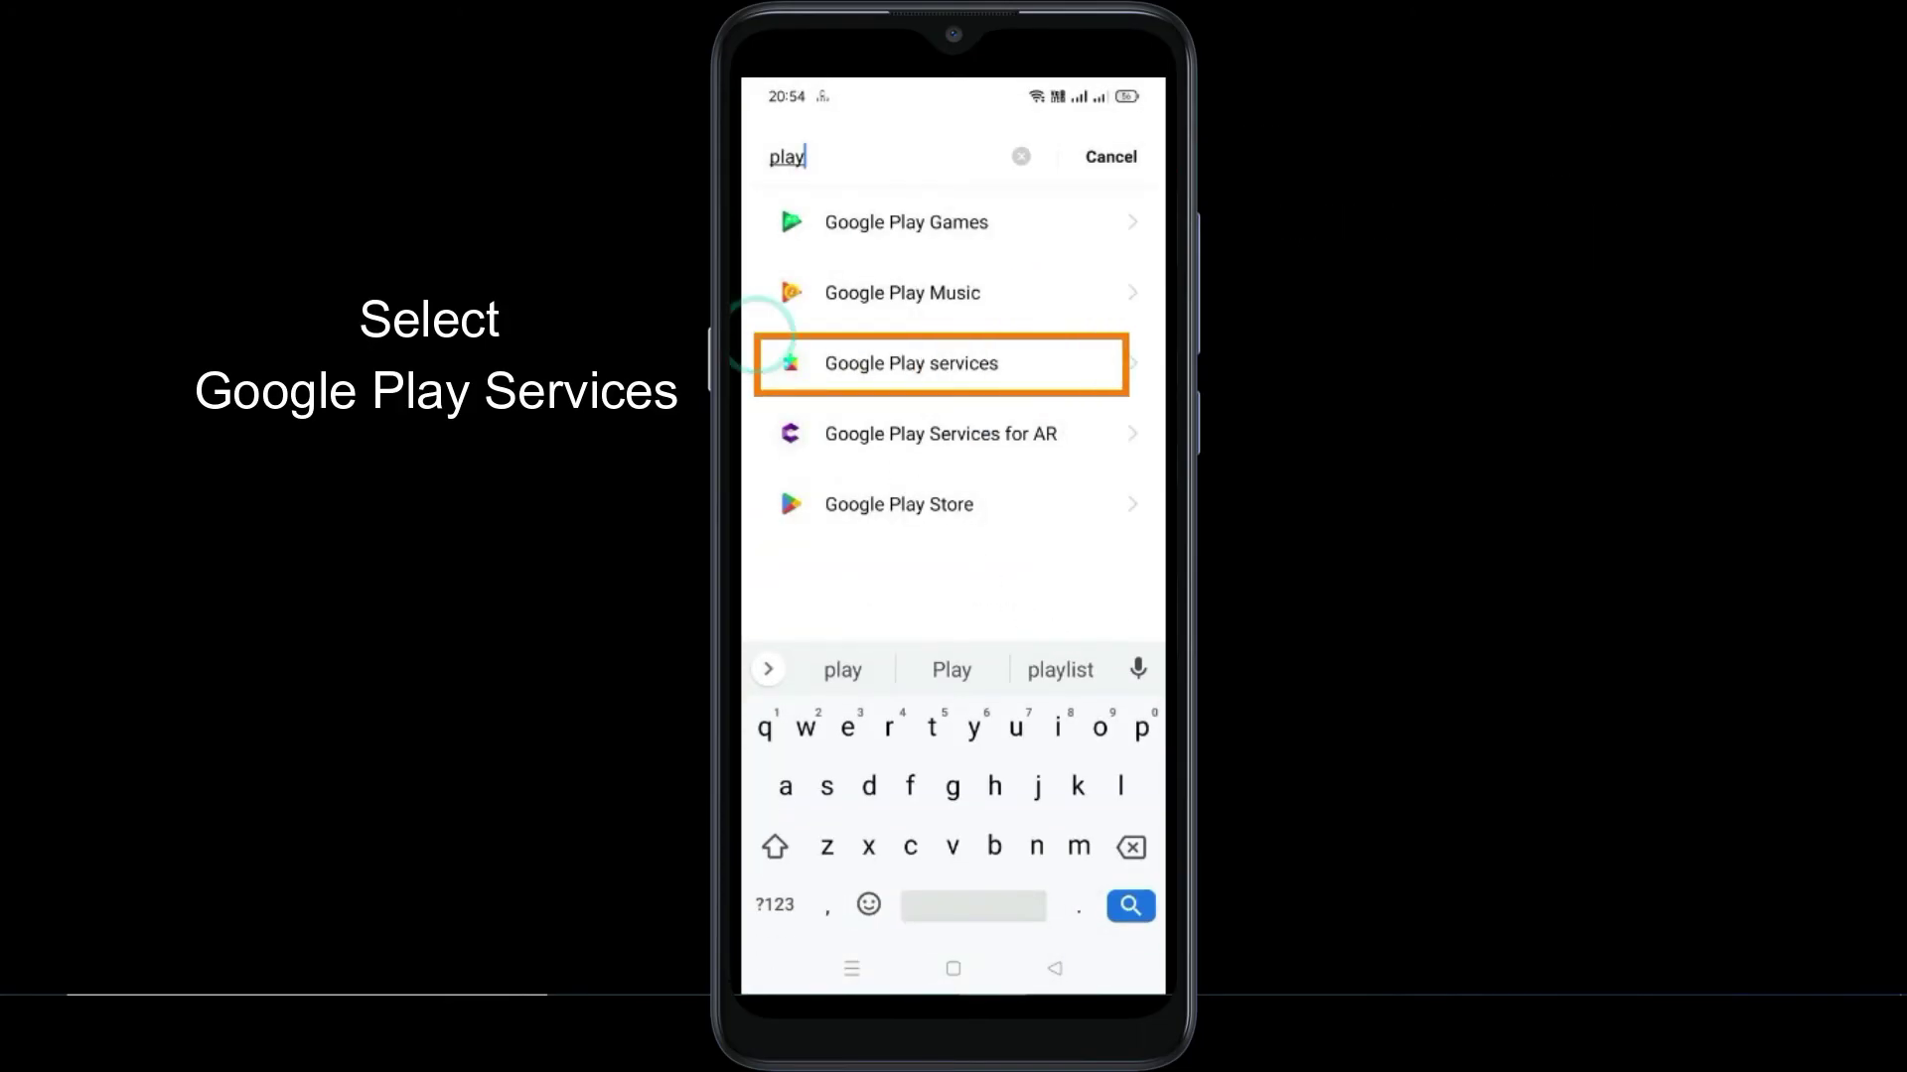
- Clear Google Play services' cache to 0 B and back out to the 'play' results
left_click(1156, 396)
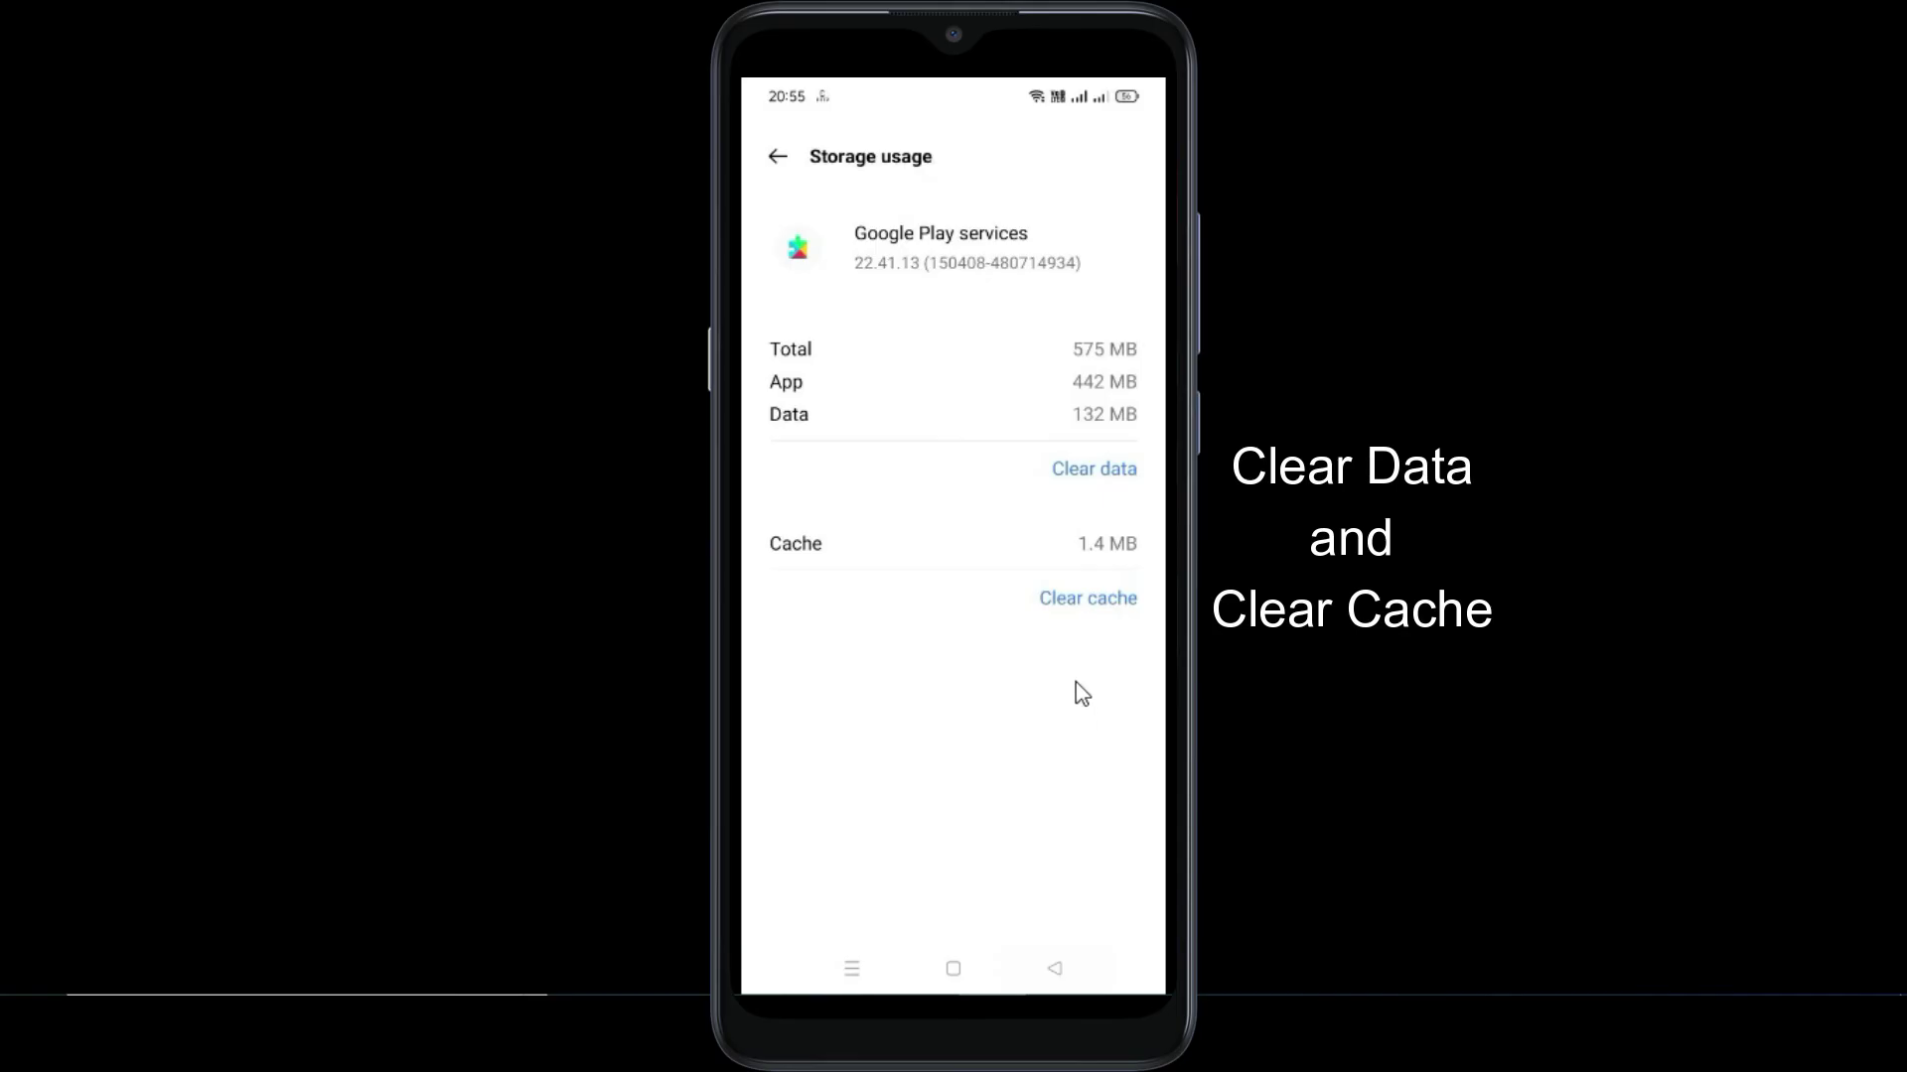
left_click(1026, 576)
right_click(1110, 777)
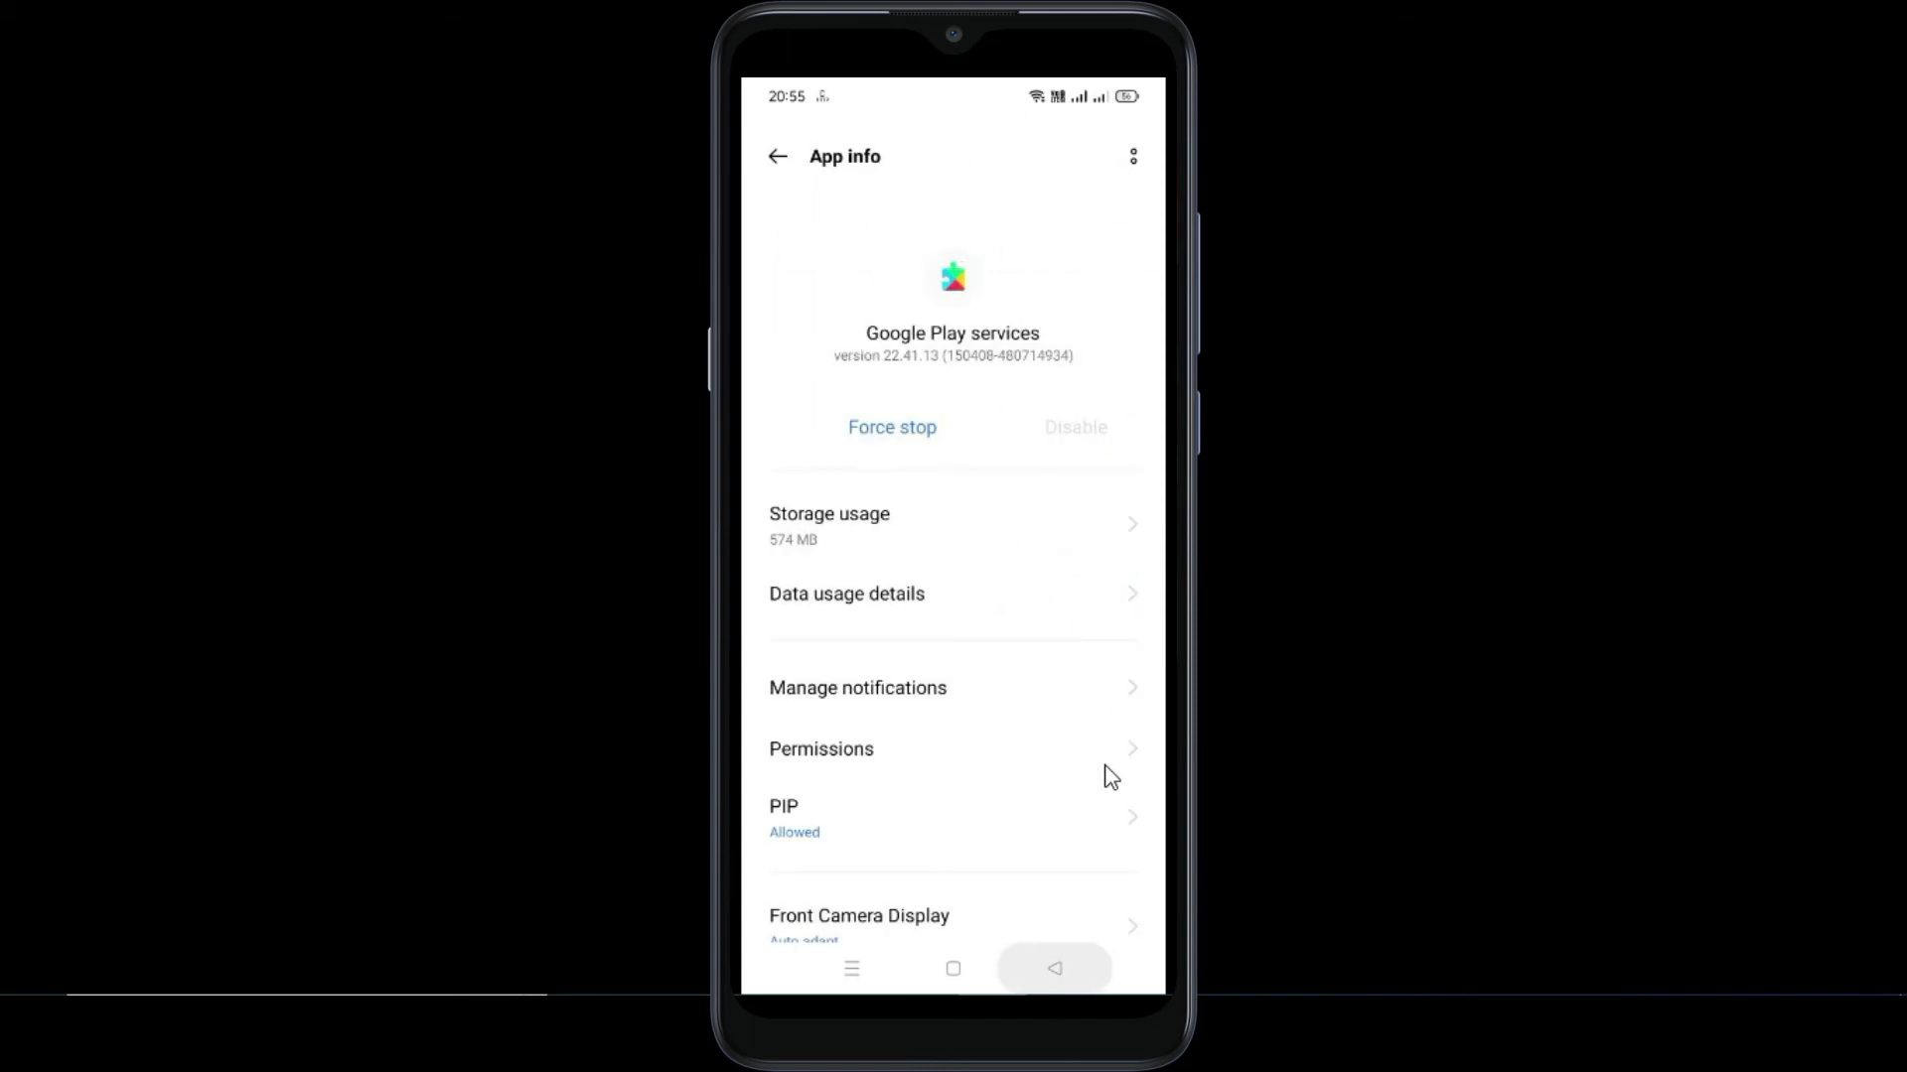
right_click(1109, 776)
- Return to App list and turn on Show system, listing 364 apps
right_click(1107, 777)
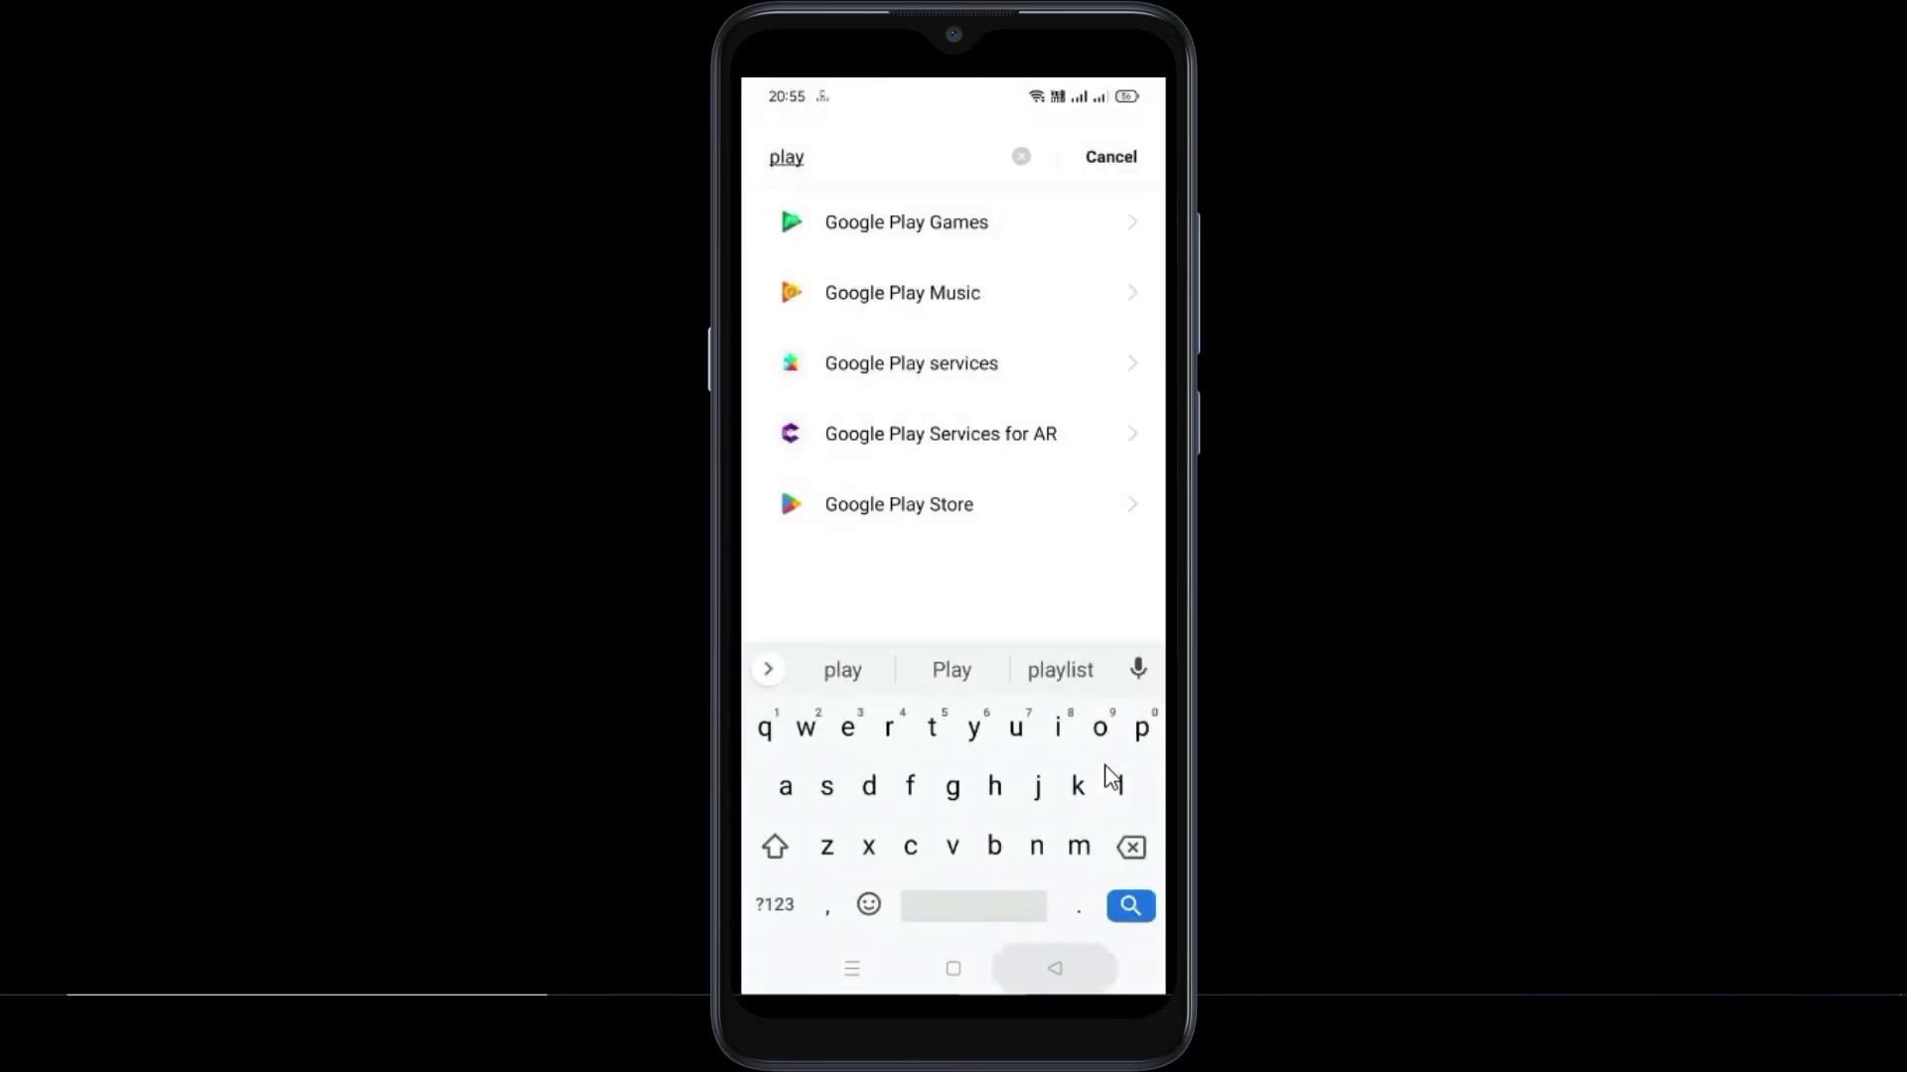
right_click(1085, 772)
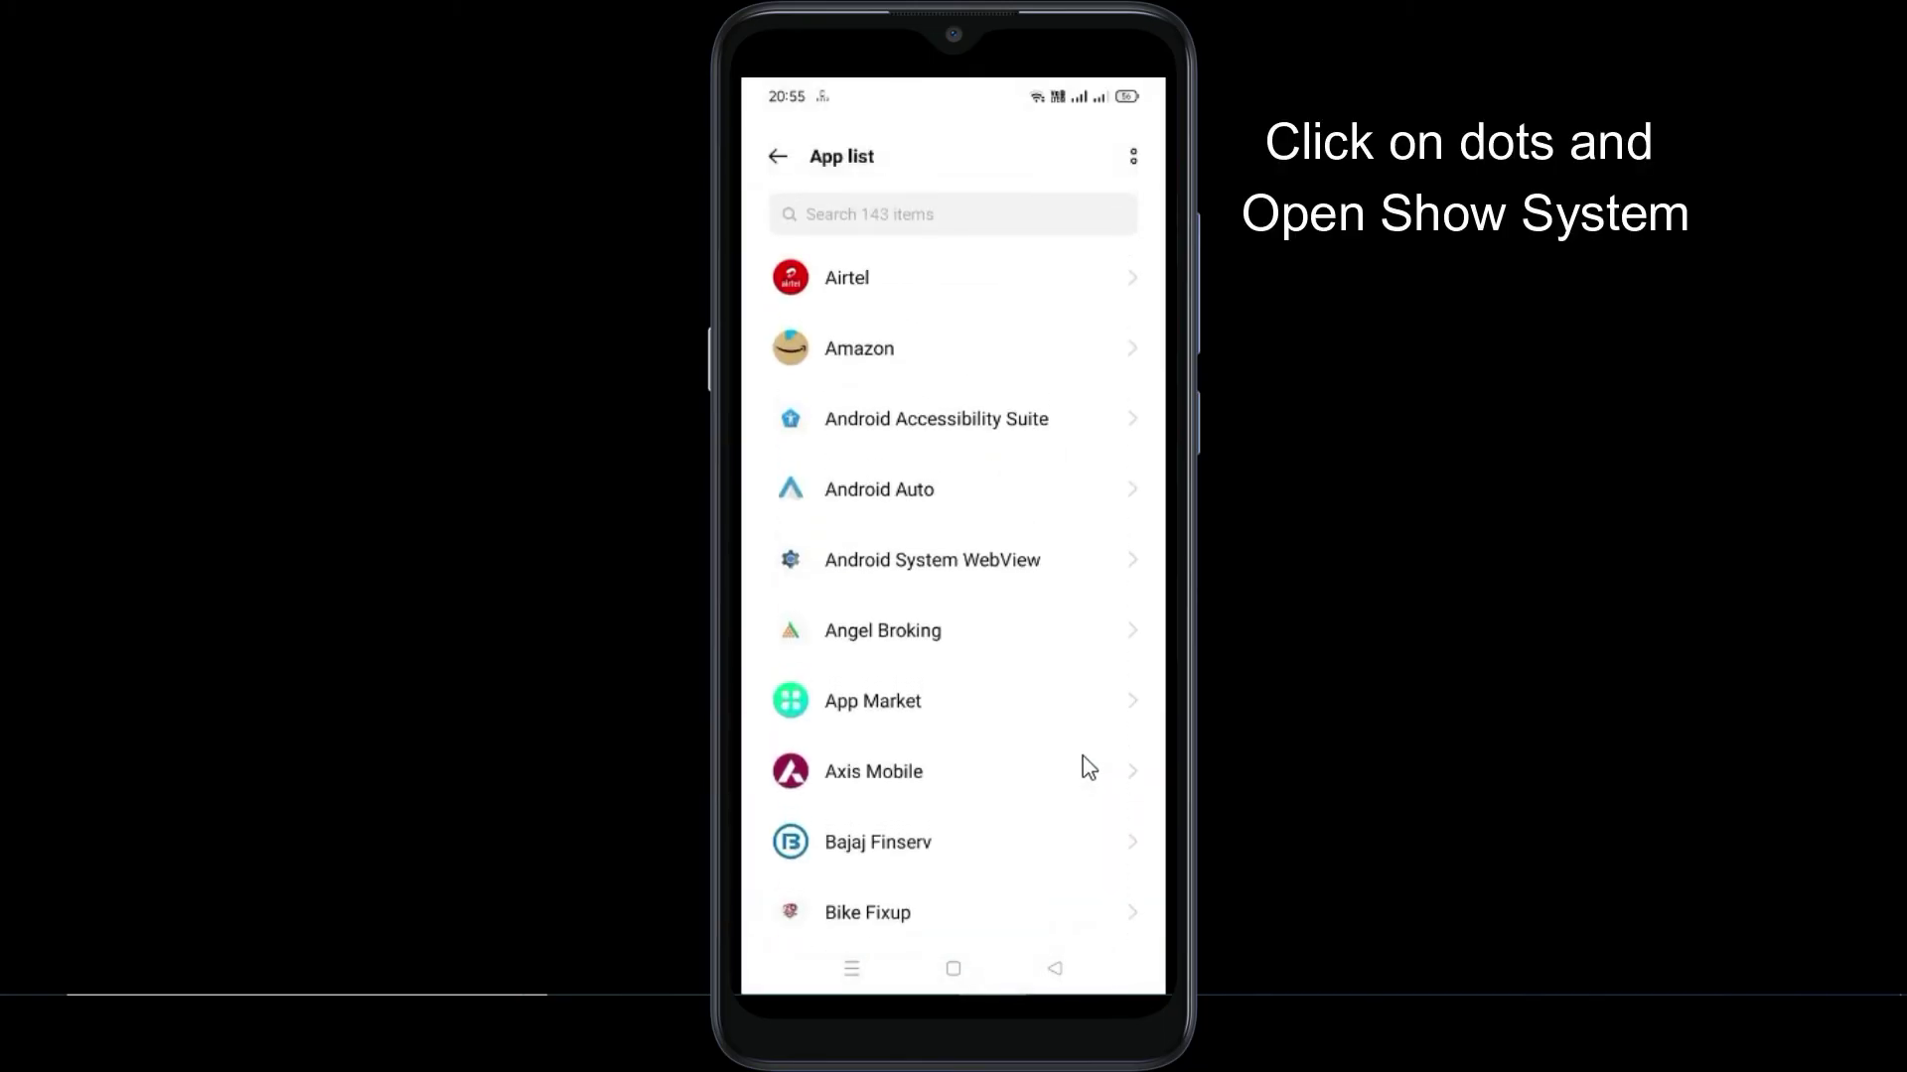
key("ctrl+m")
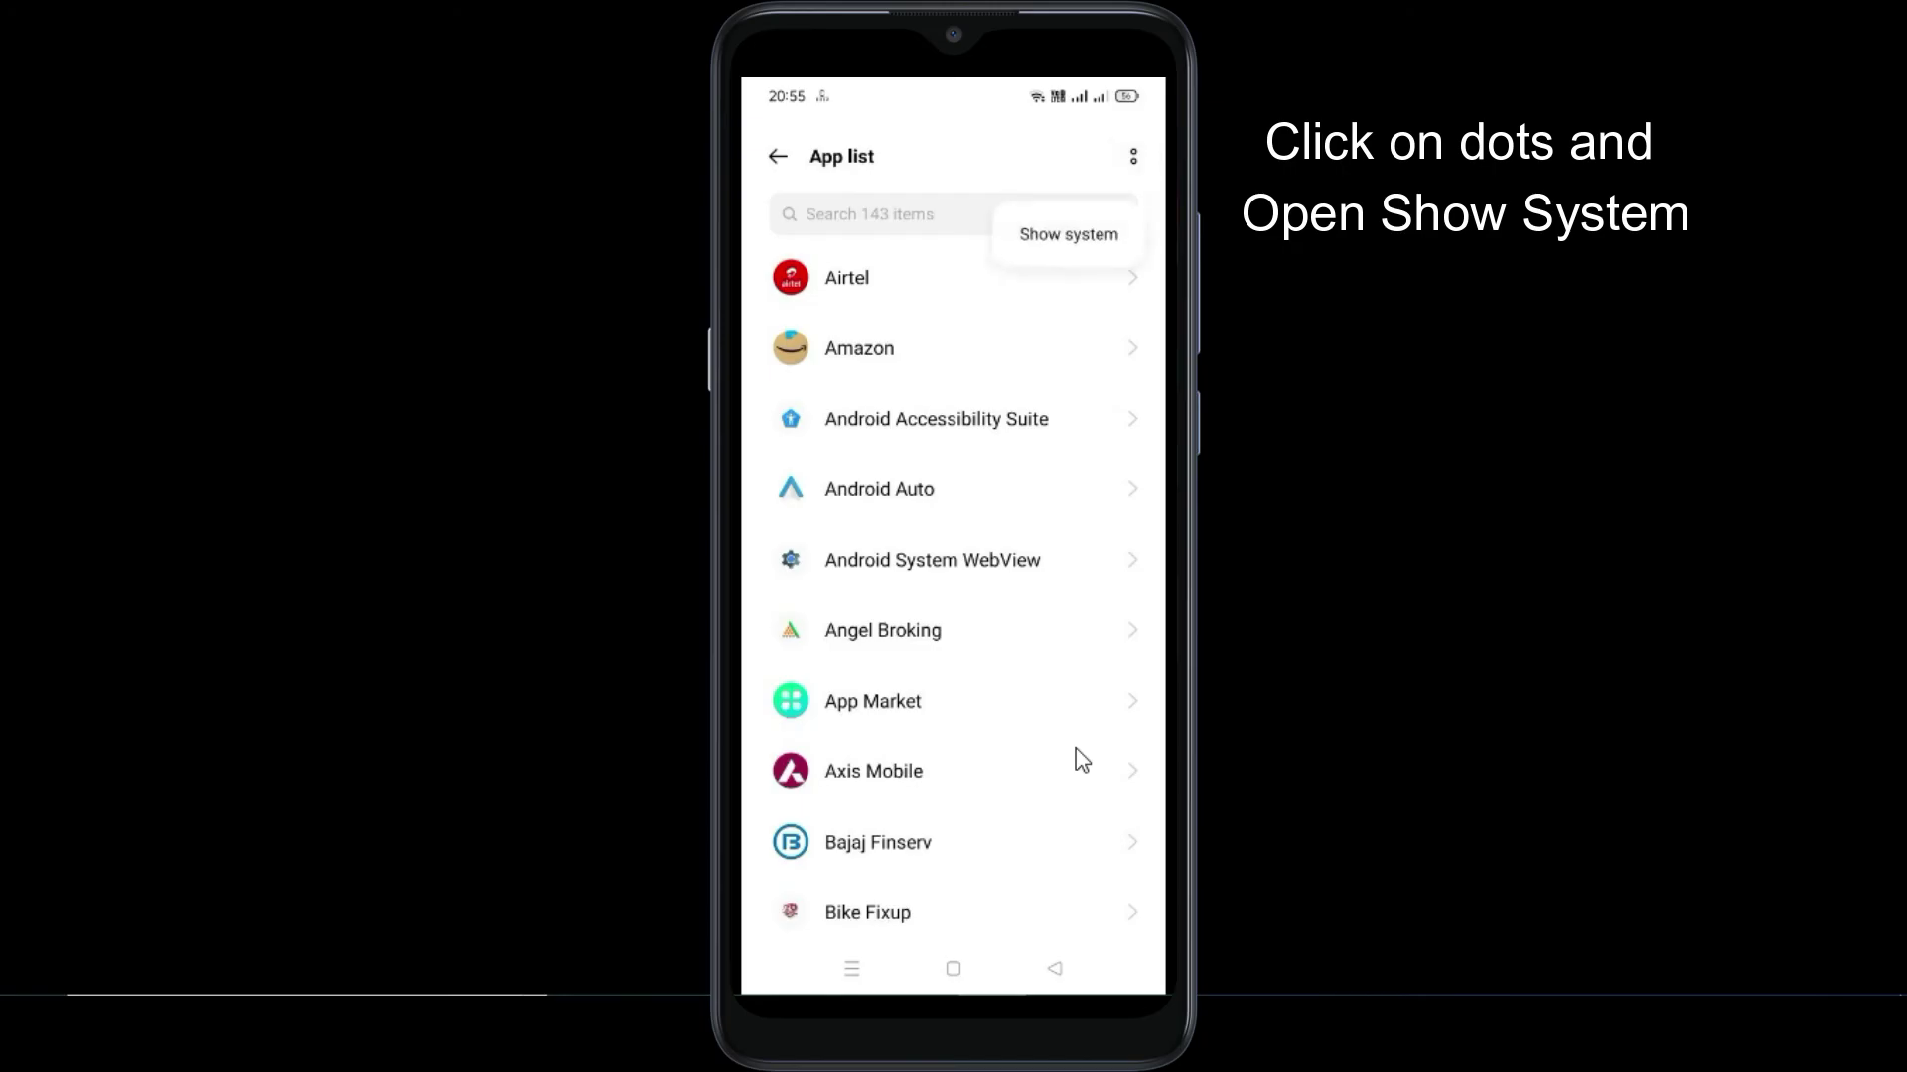
left_click(1039, 233)
left_click(994, 223)
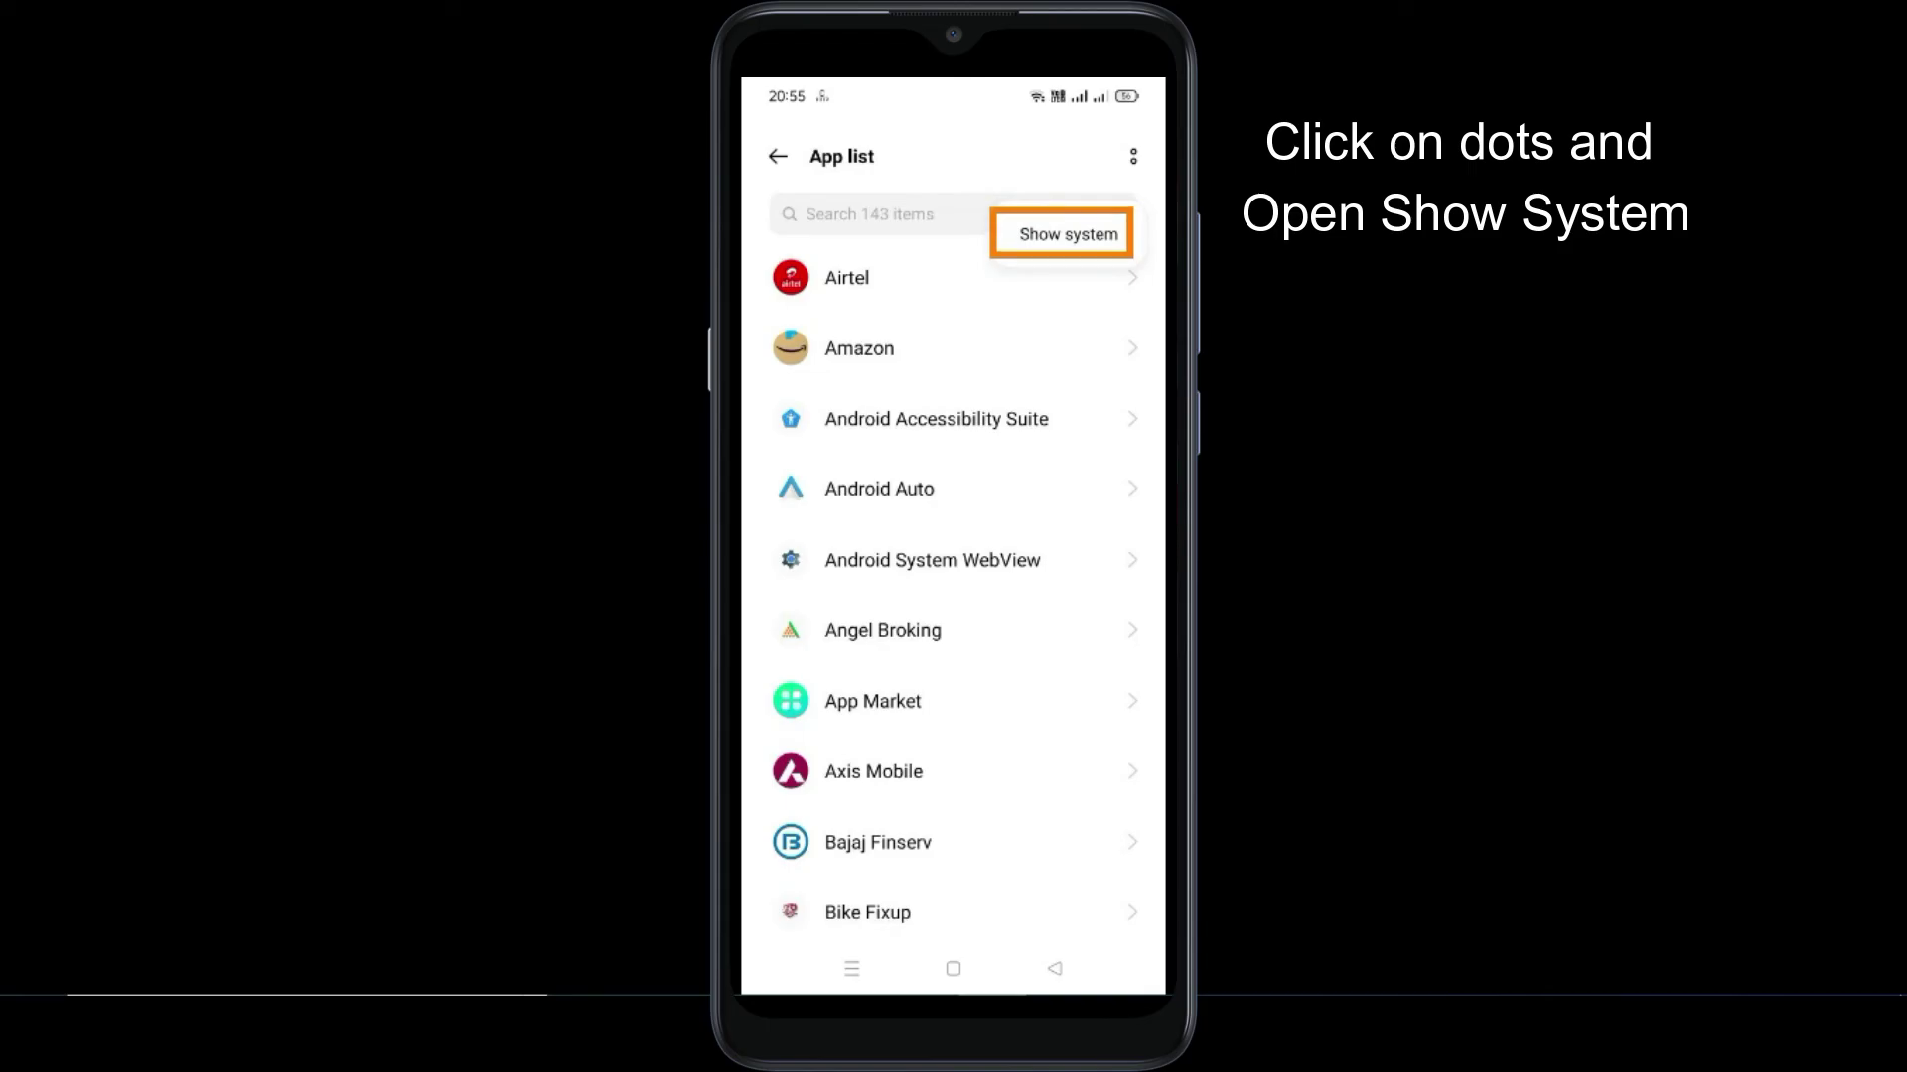
left_click(1130, 258)
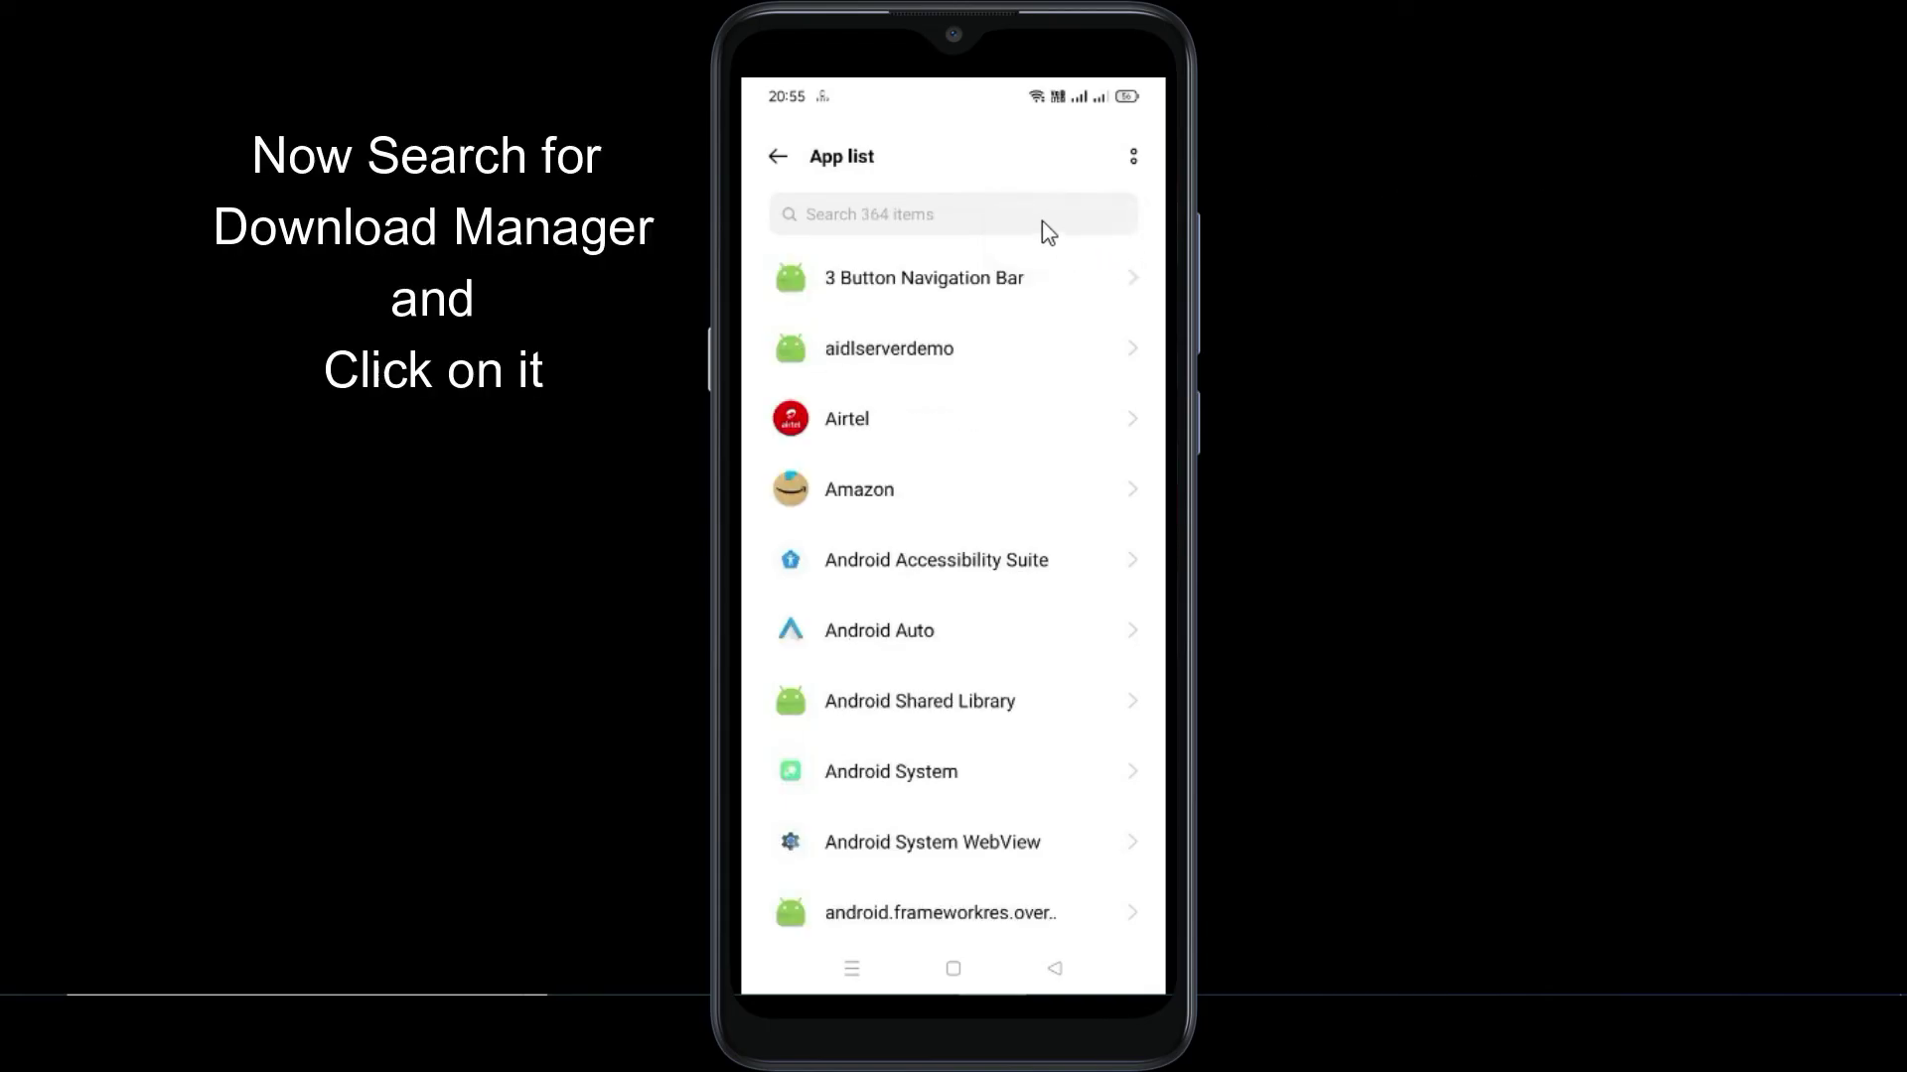
- Search the app list for 'dow' and open Download Manager
left_click(1043, 230)
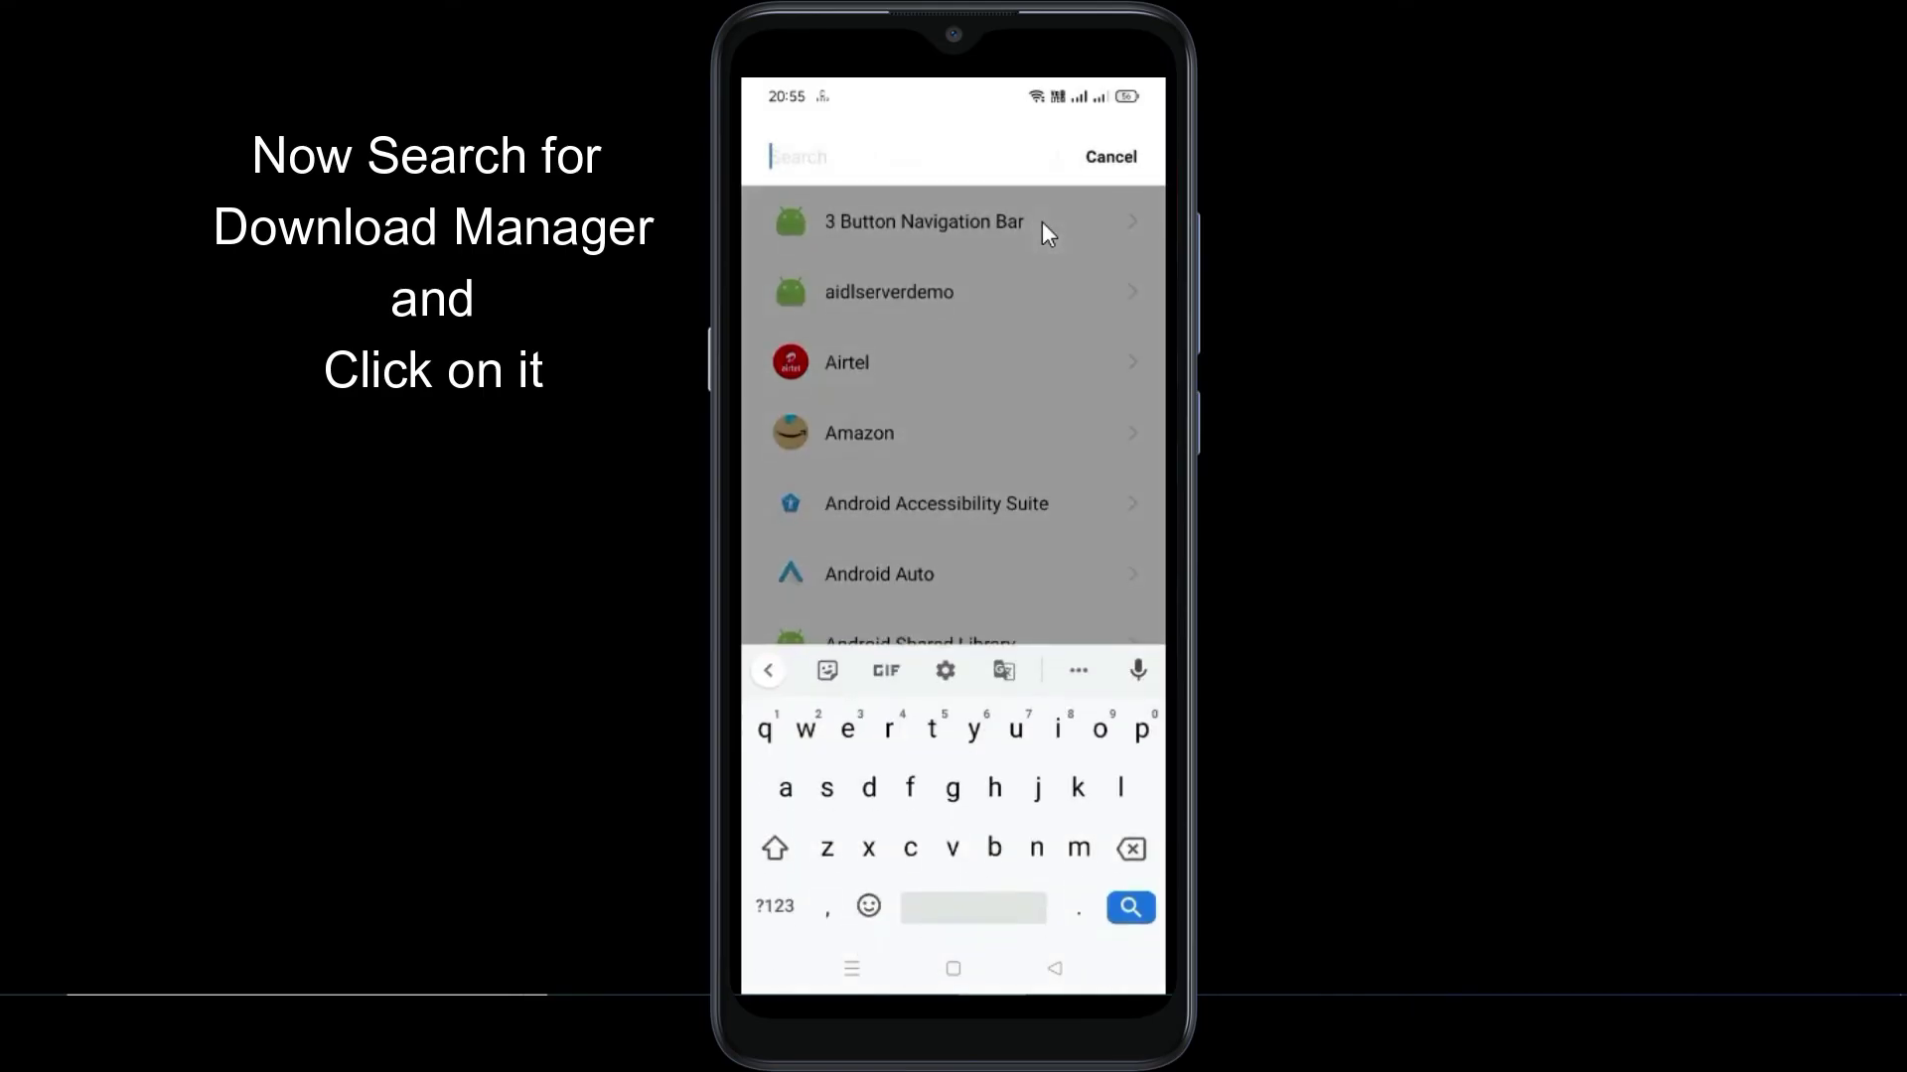
type("d")
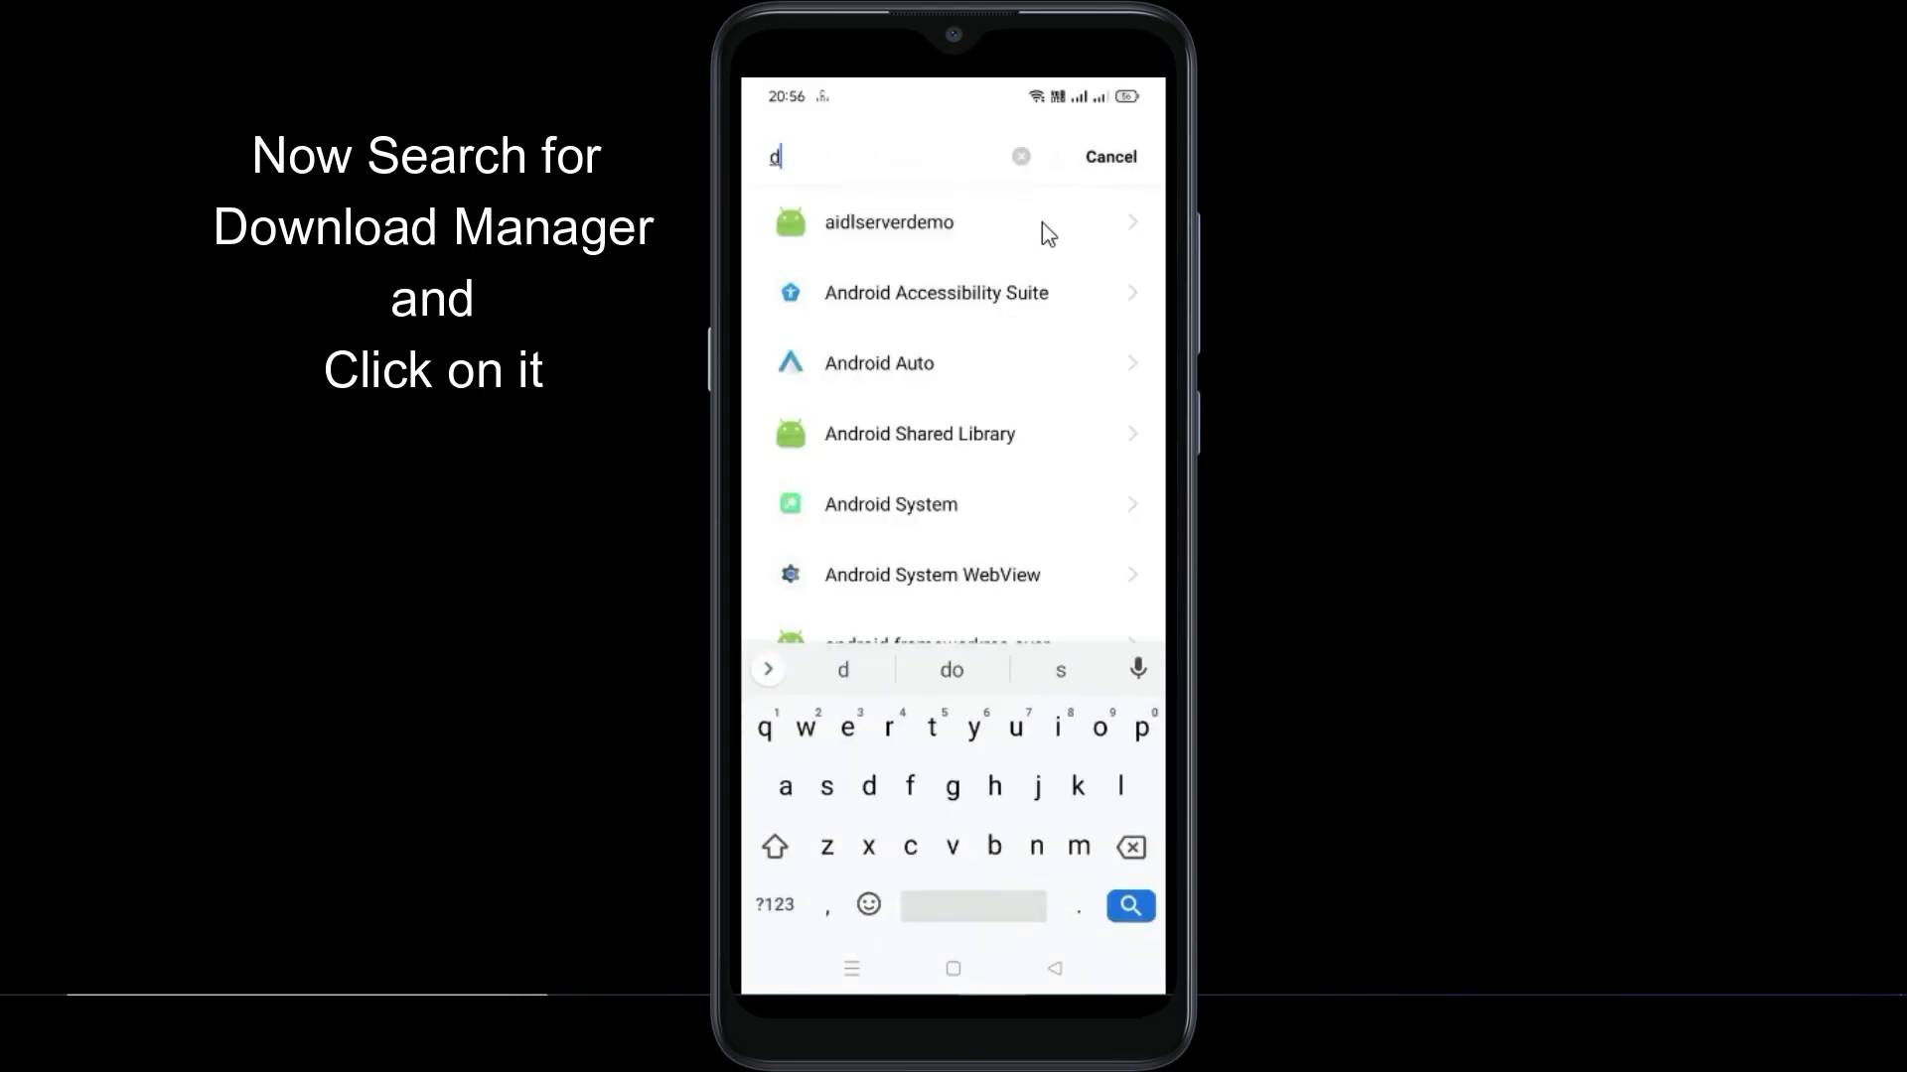
type("ow")
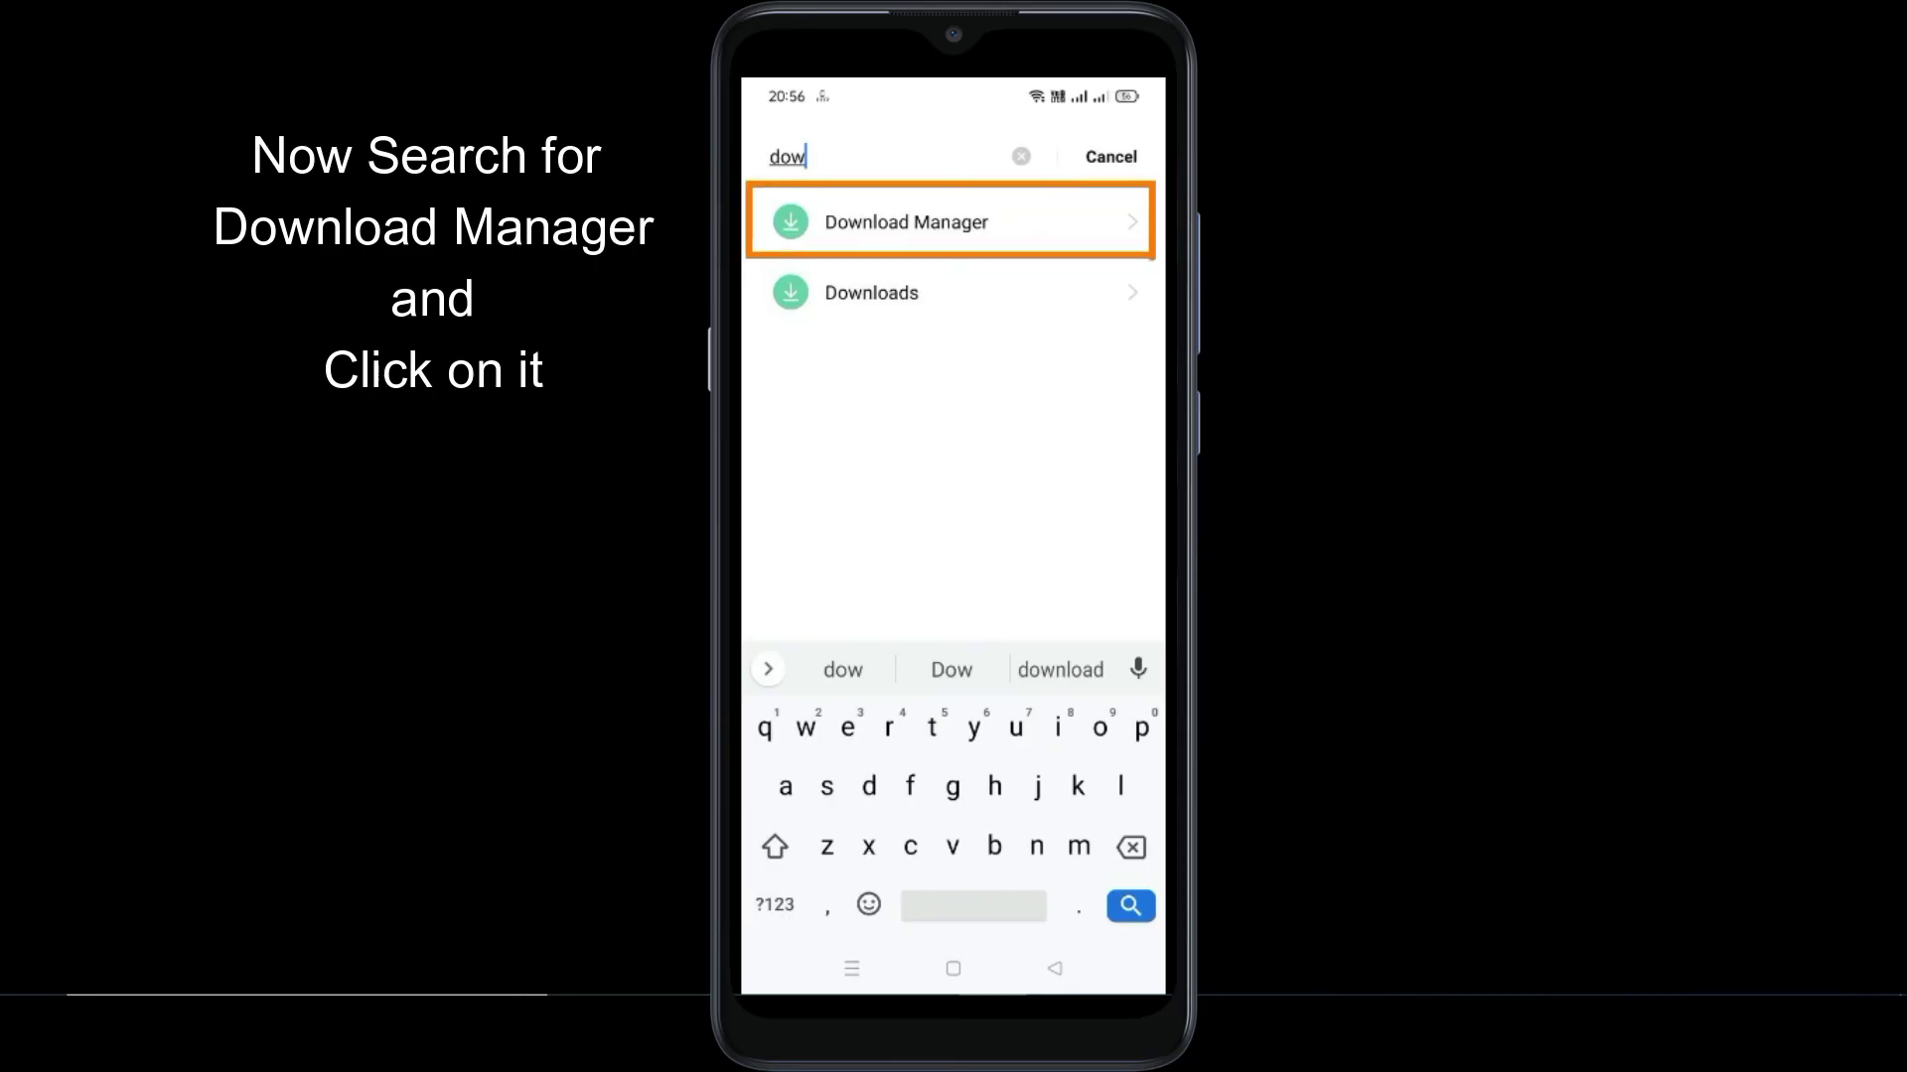
left_click(1145, 250)
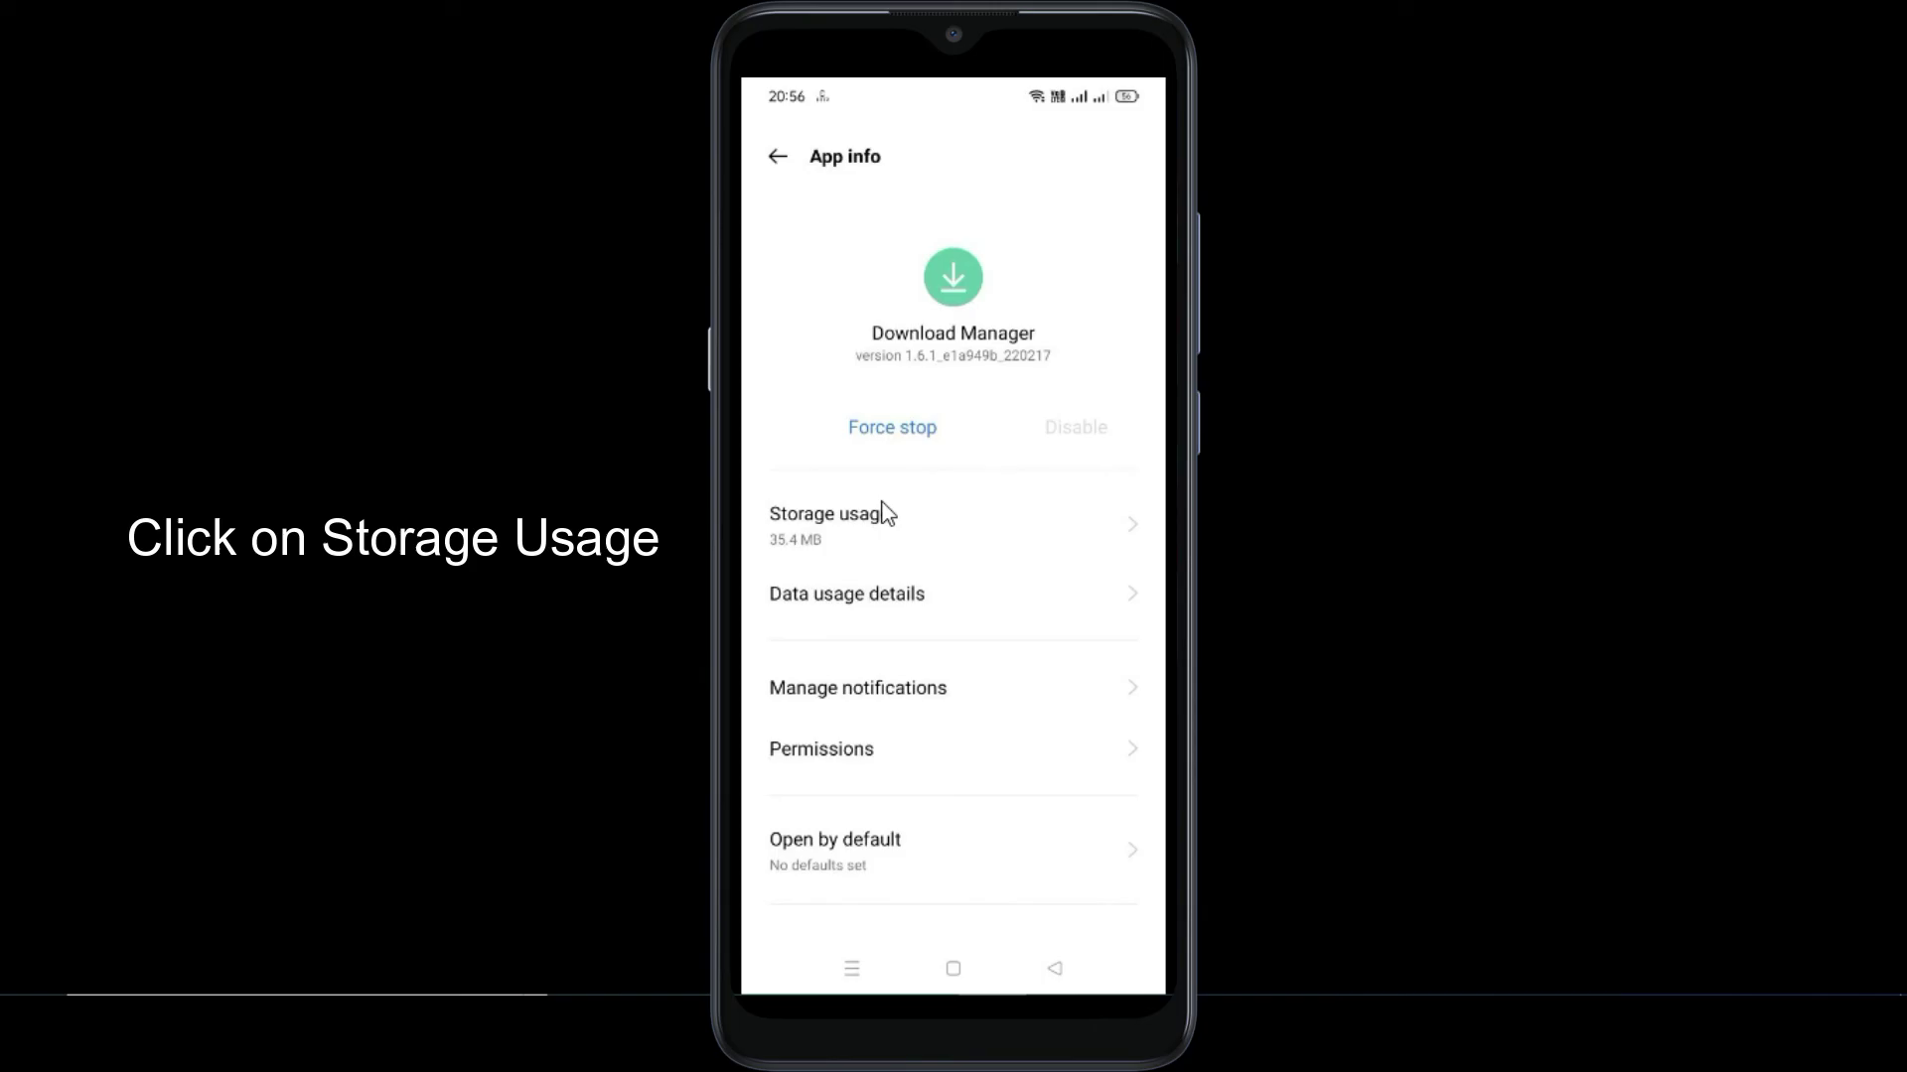
- Clear Download Manager's storage data so data and cache read 0 B
left_click(752, 479)
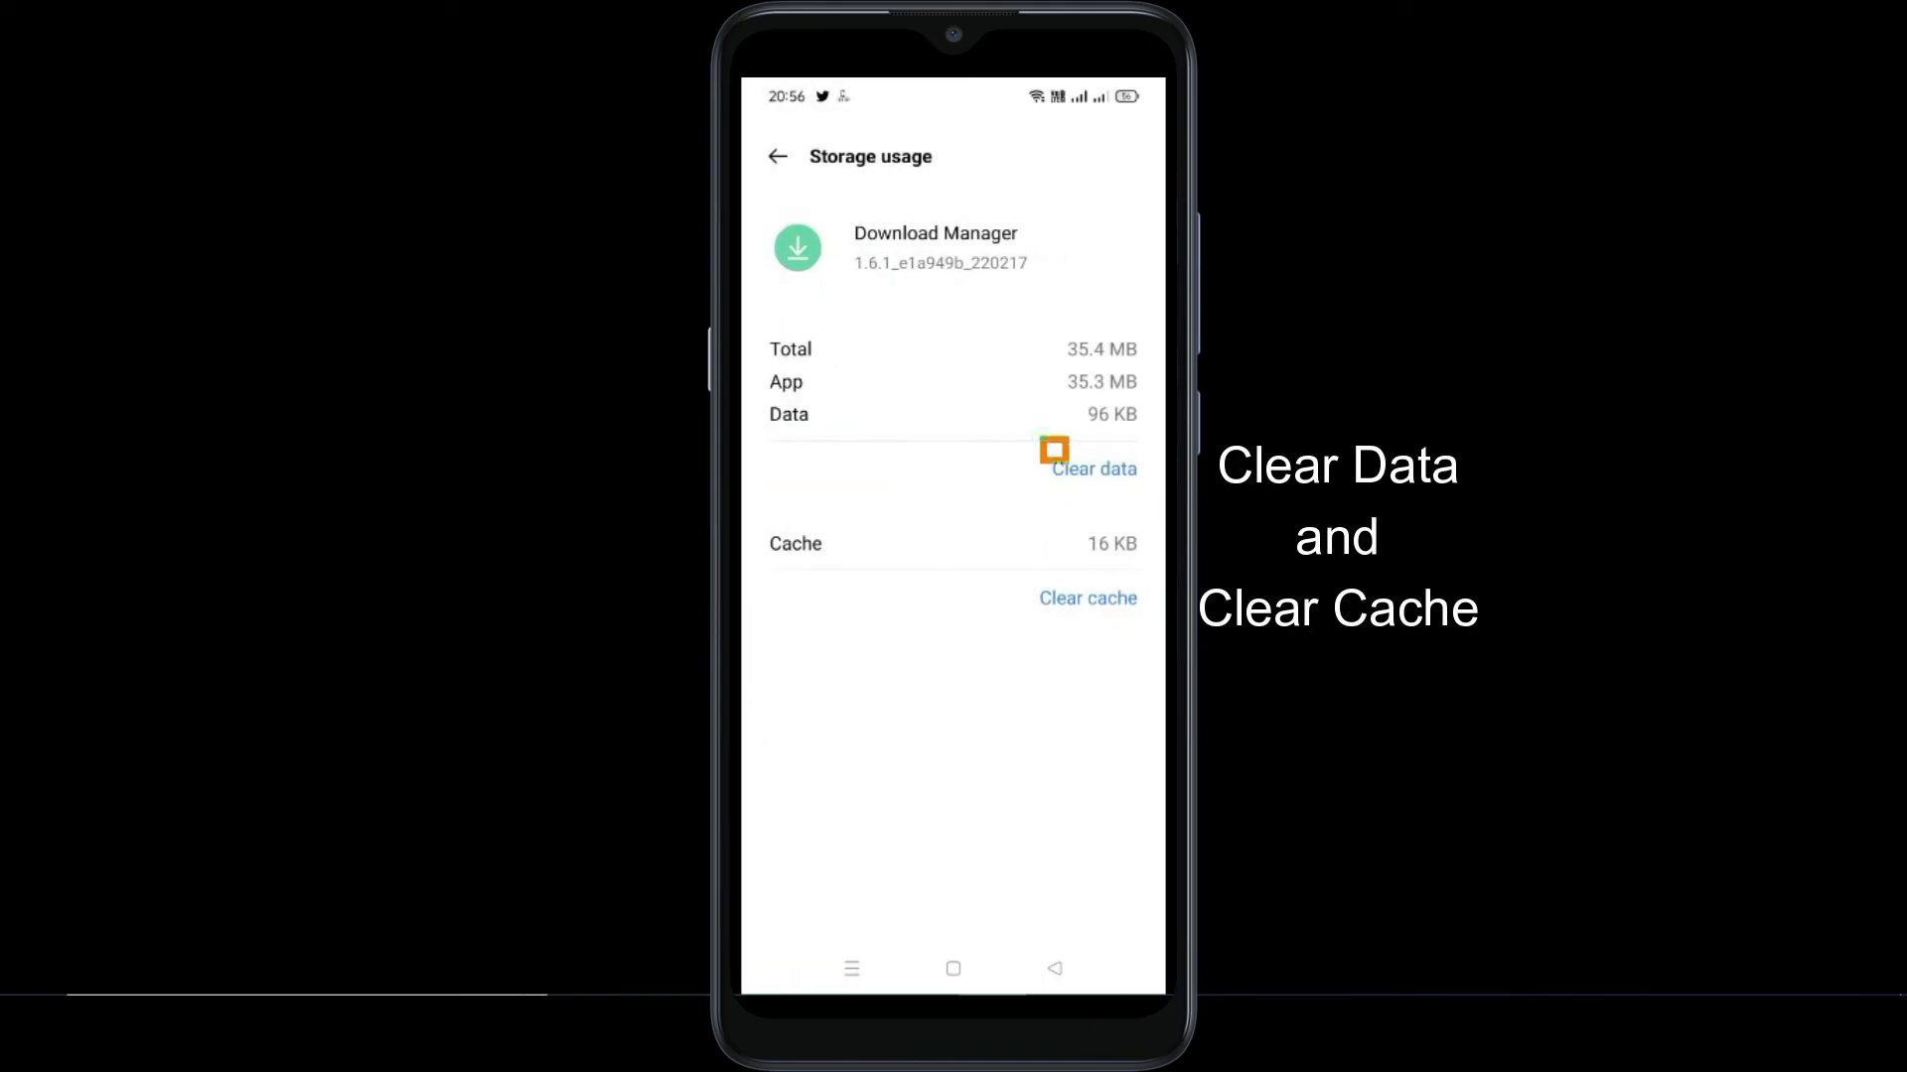
left_click(1047, 443)
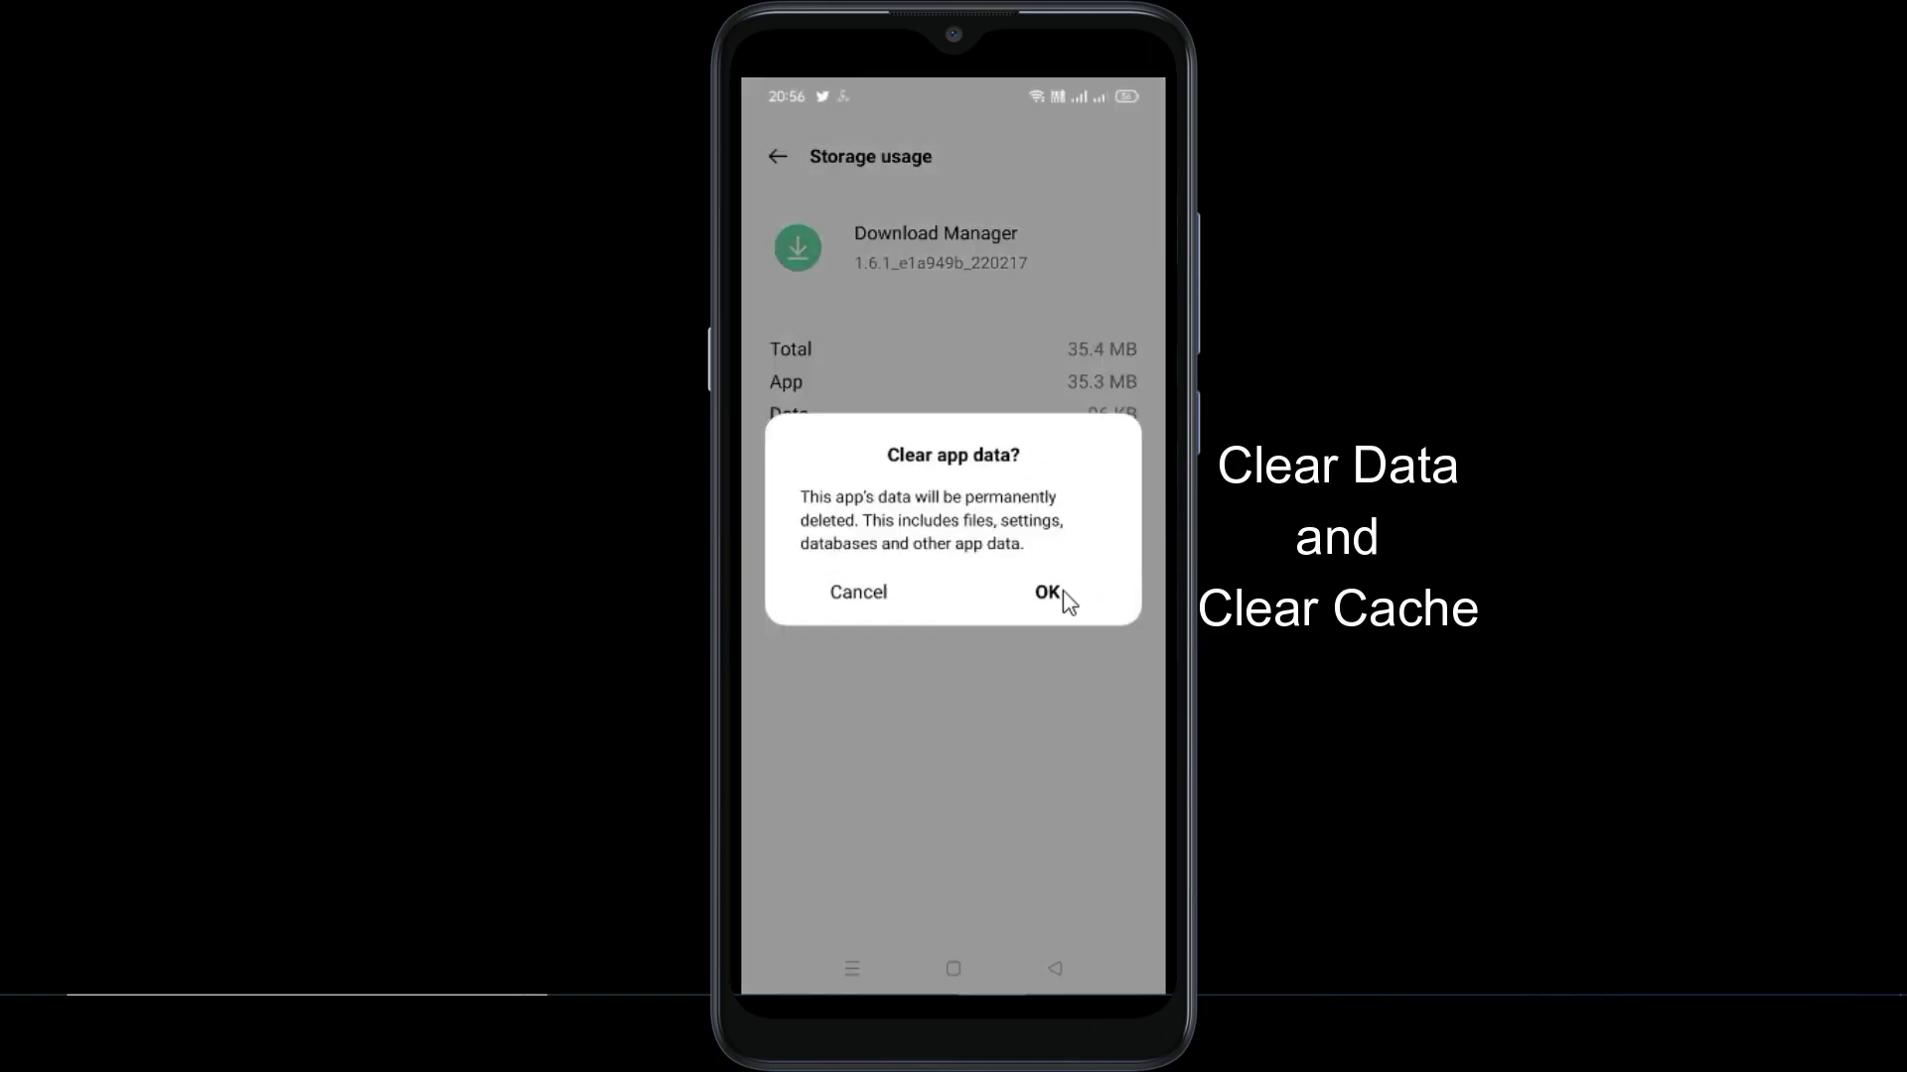
left_click(1022, 584)
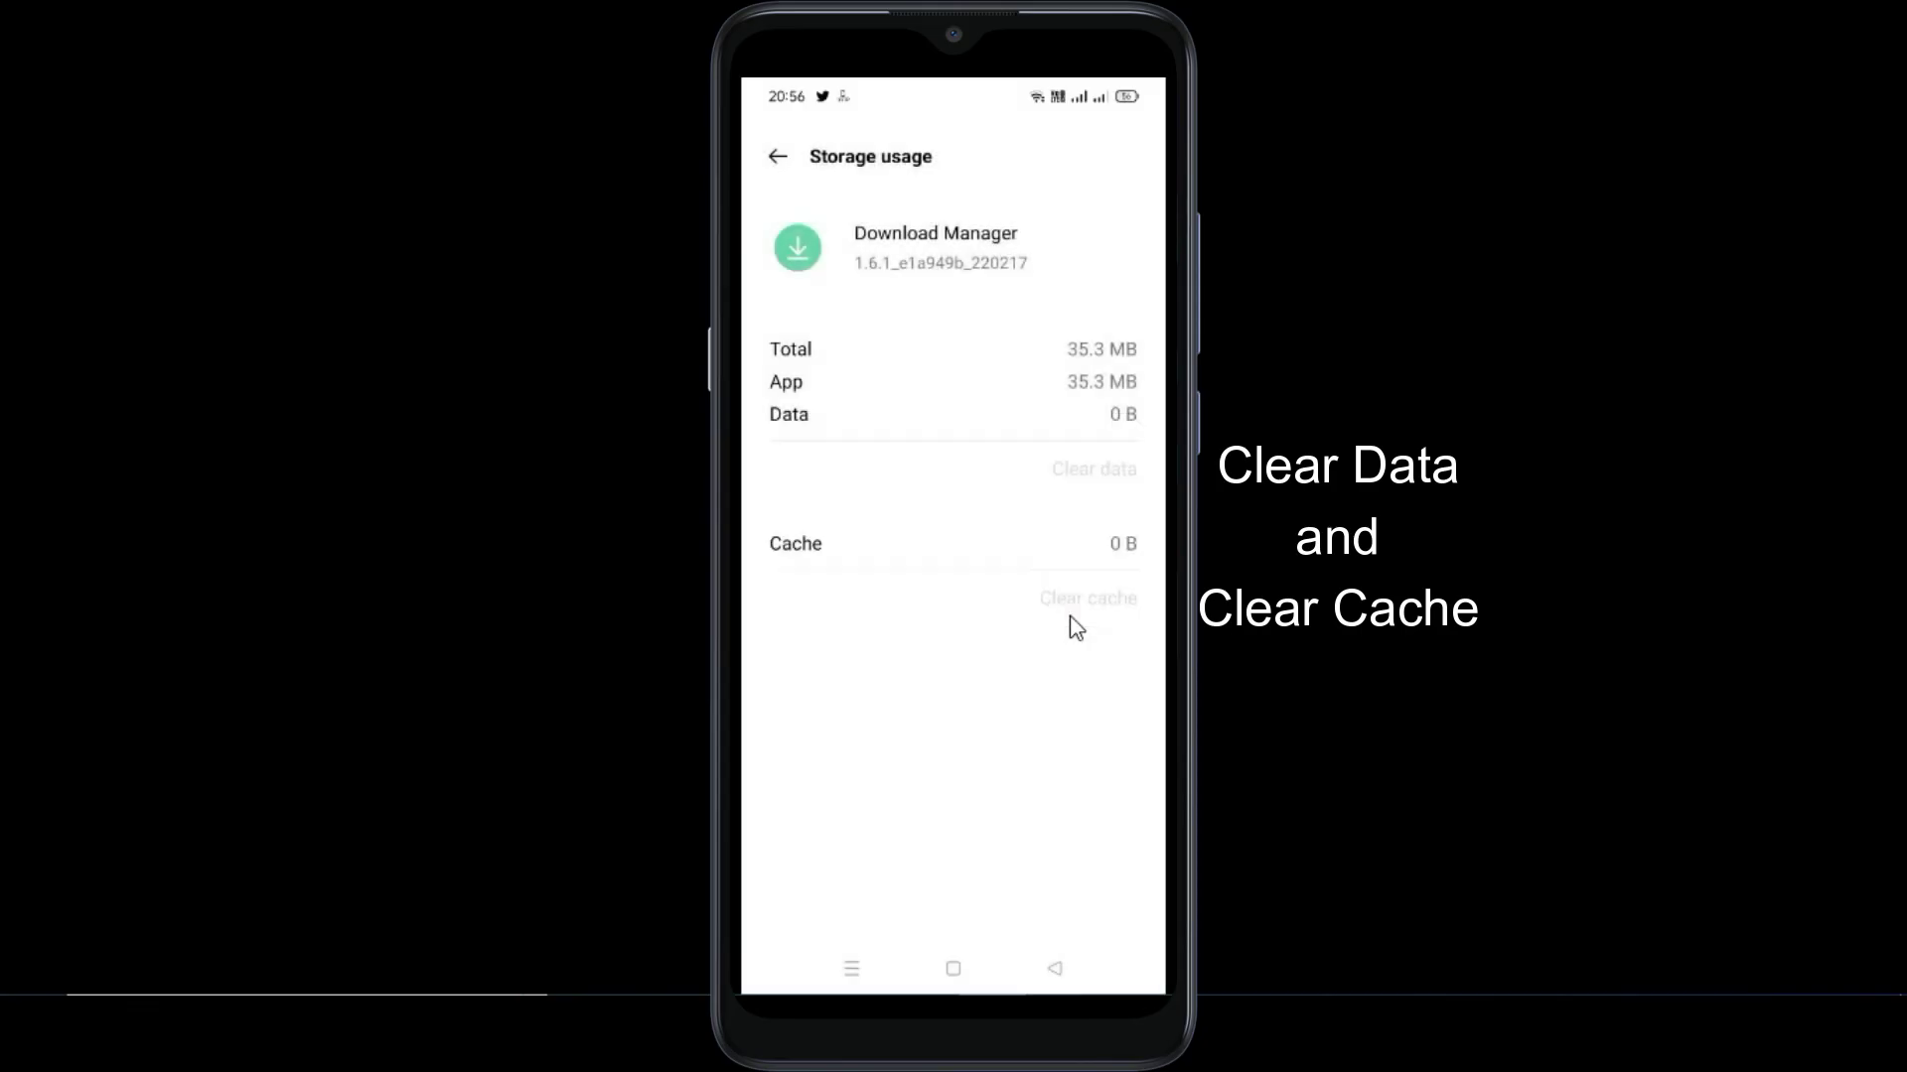
key("Escape")
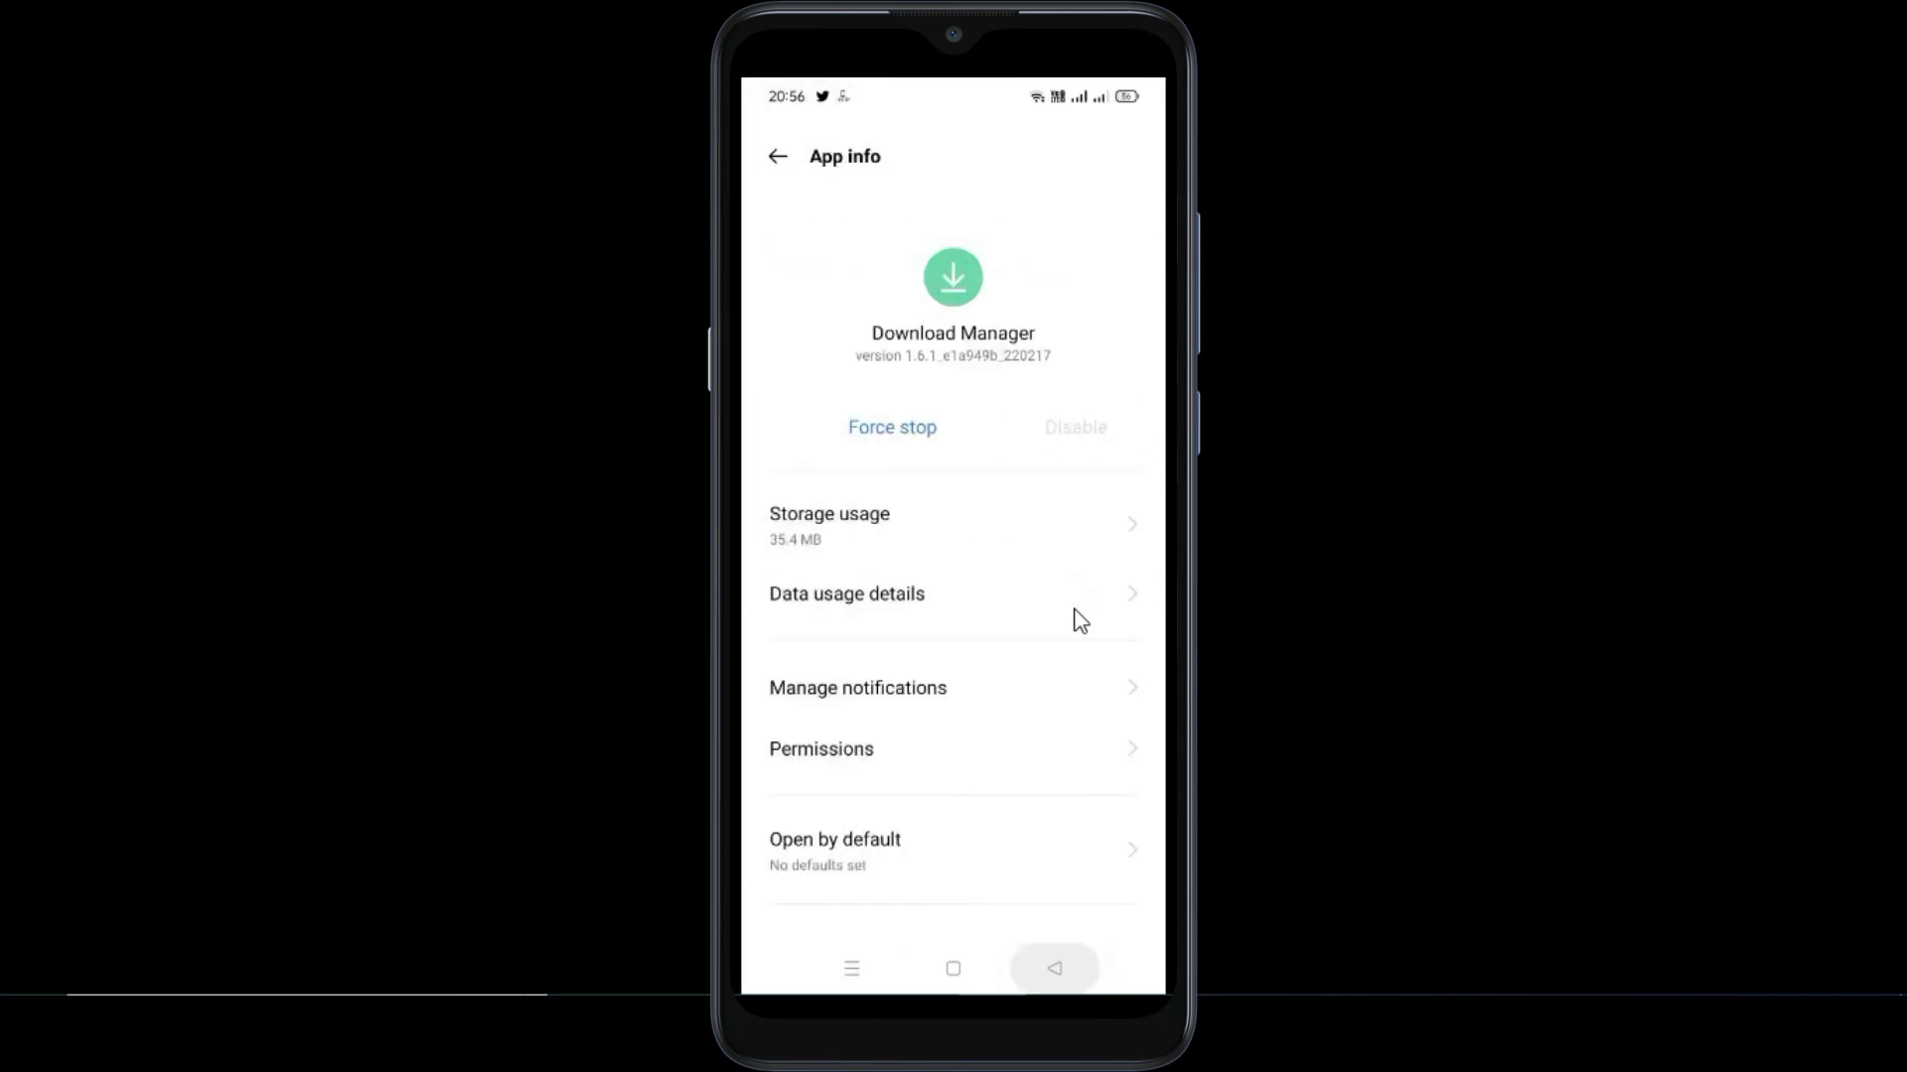
- Back out of the 'dow' search results and app list toward main Settings
key("Escape")
key("Escape")
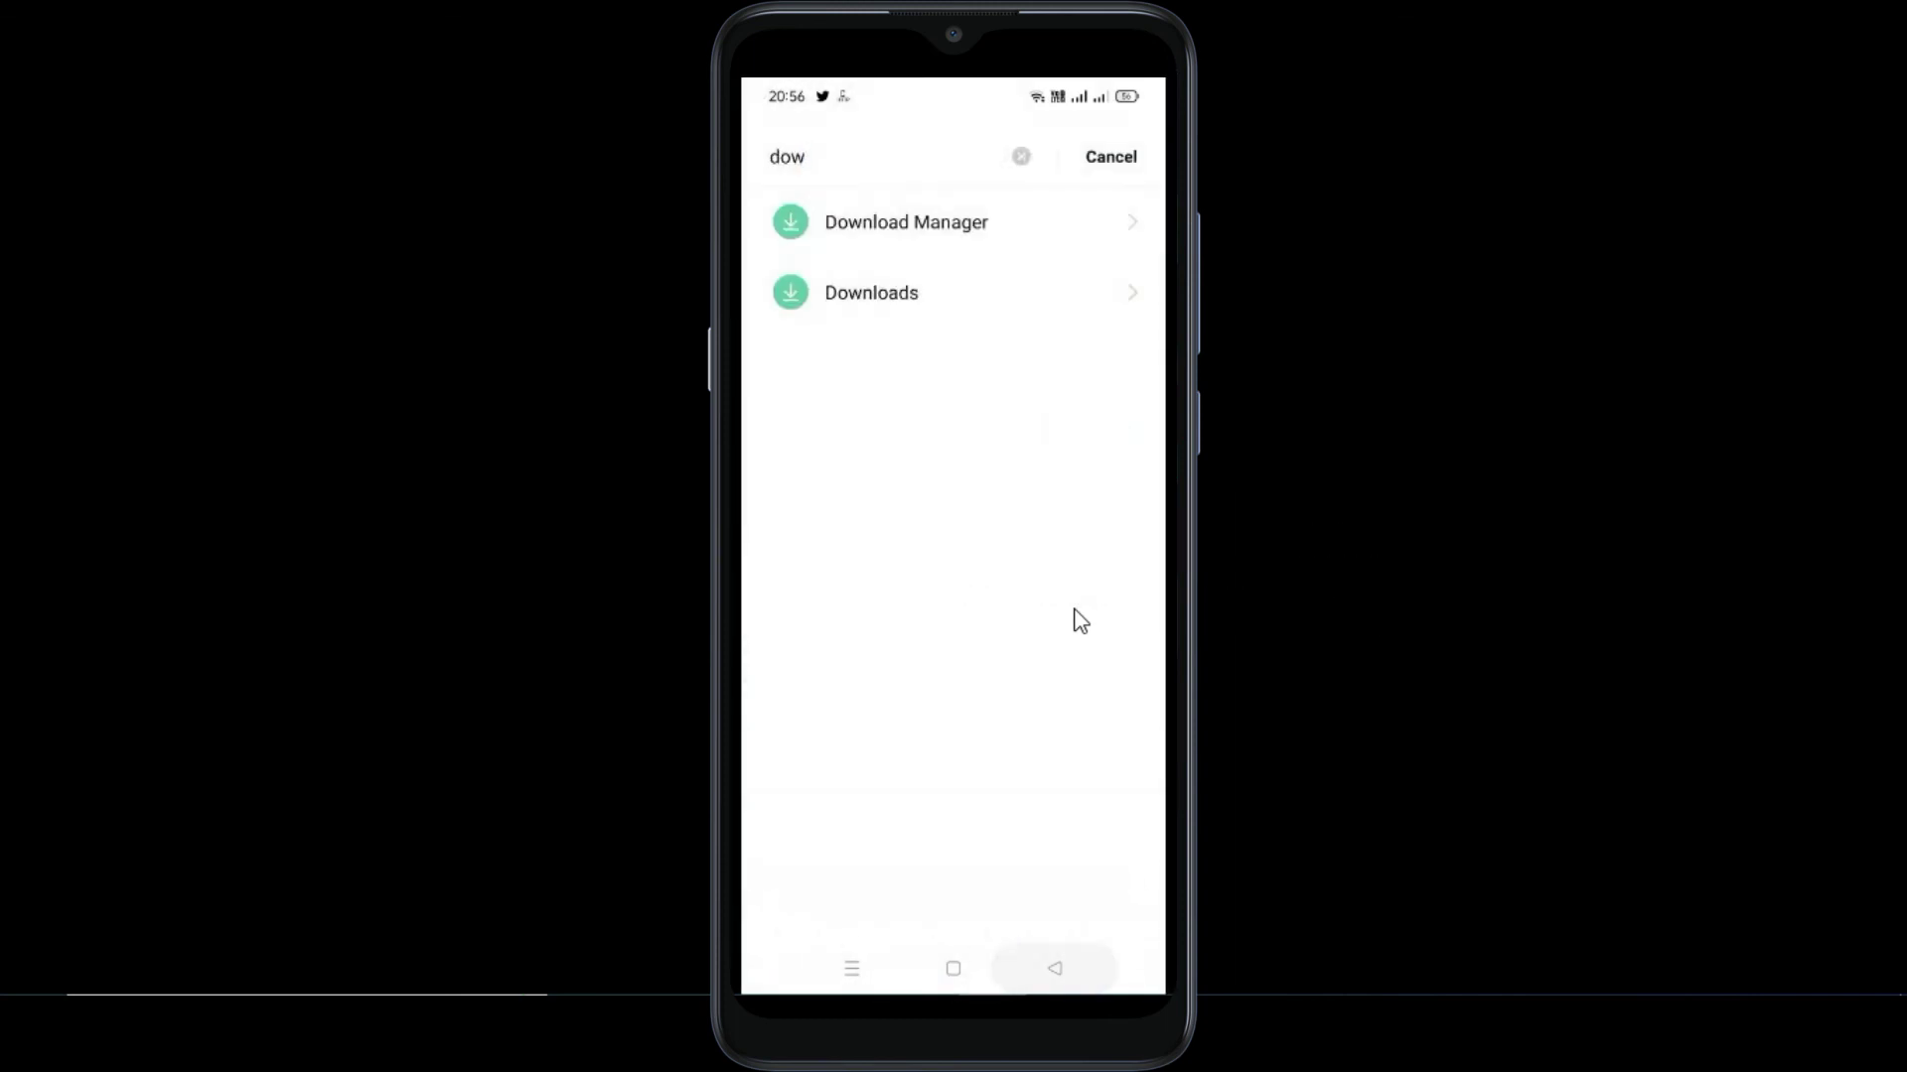
key("Escape")
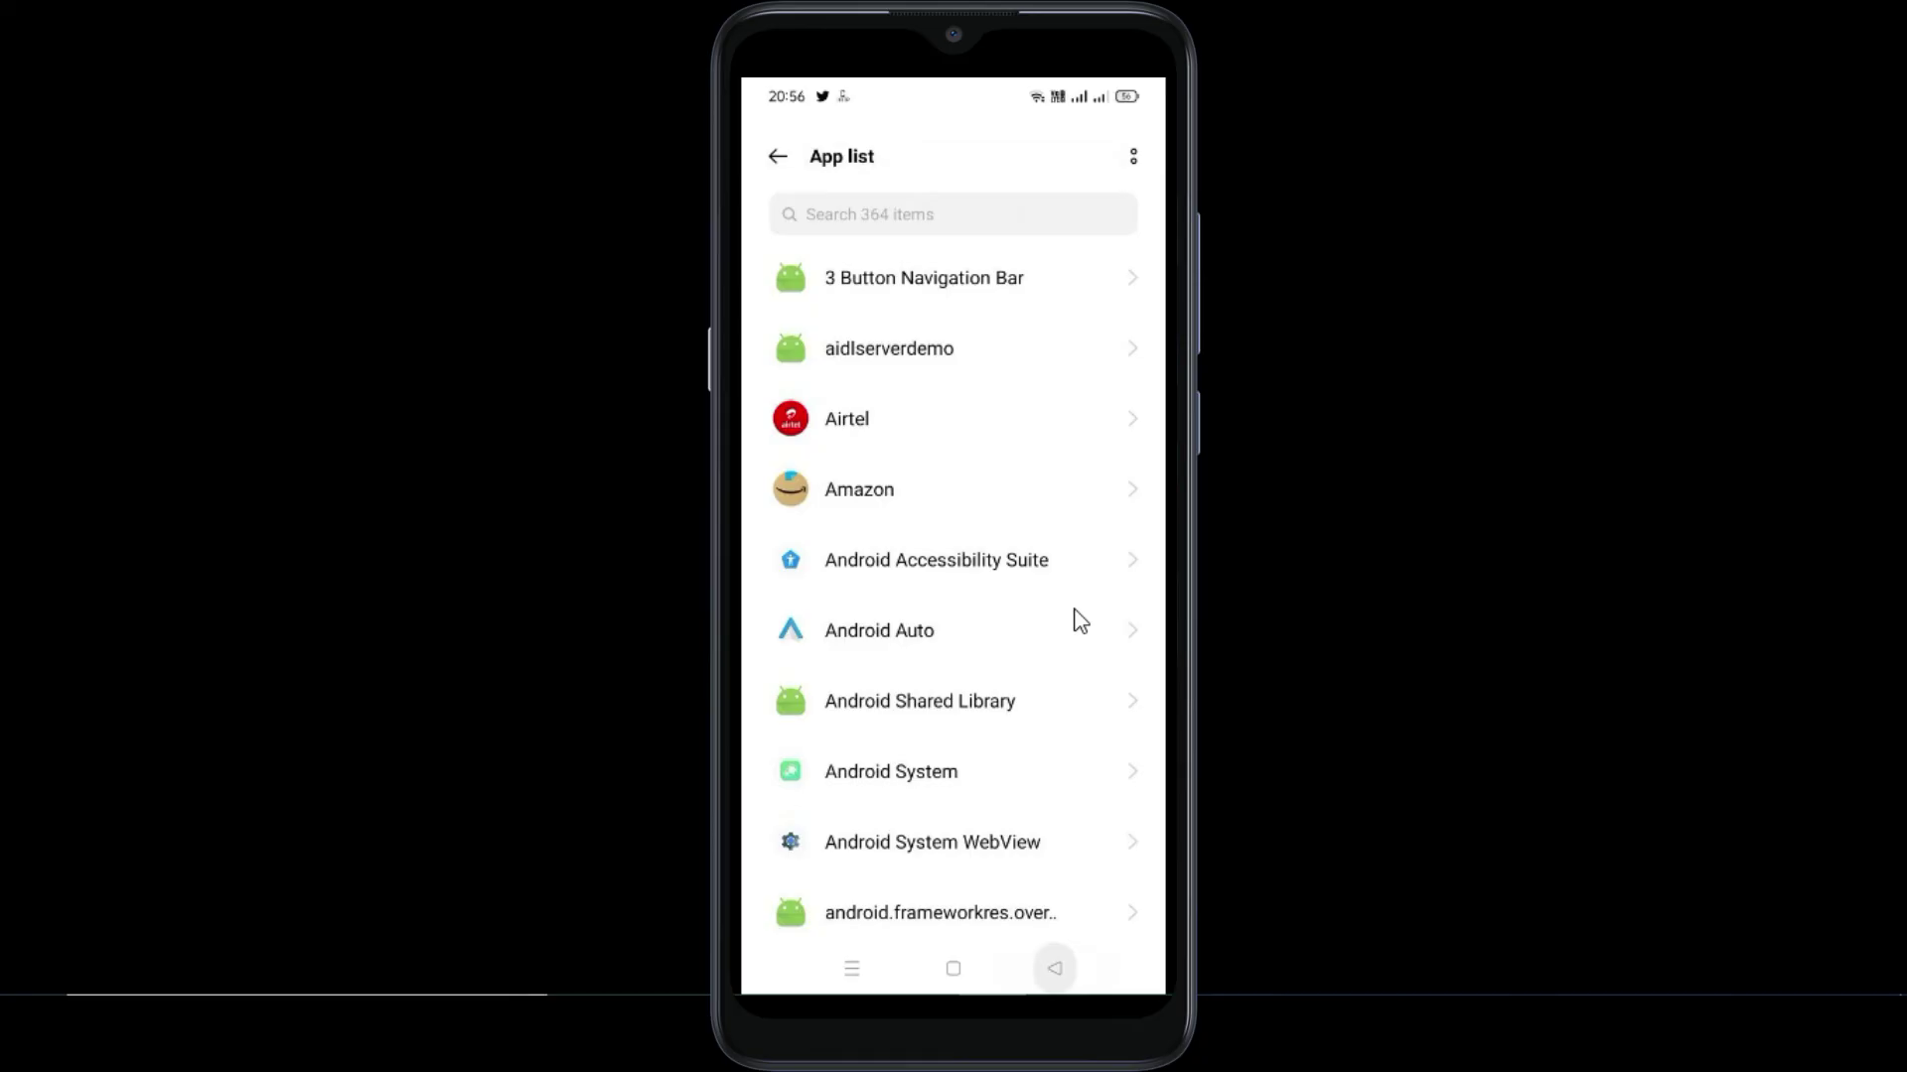
key("Escape")
key("Escape")
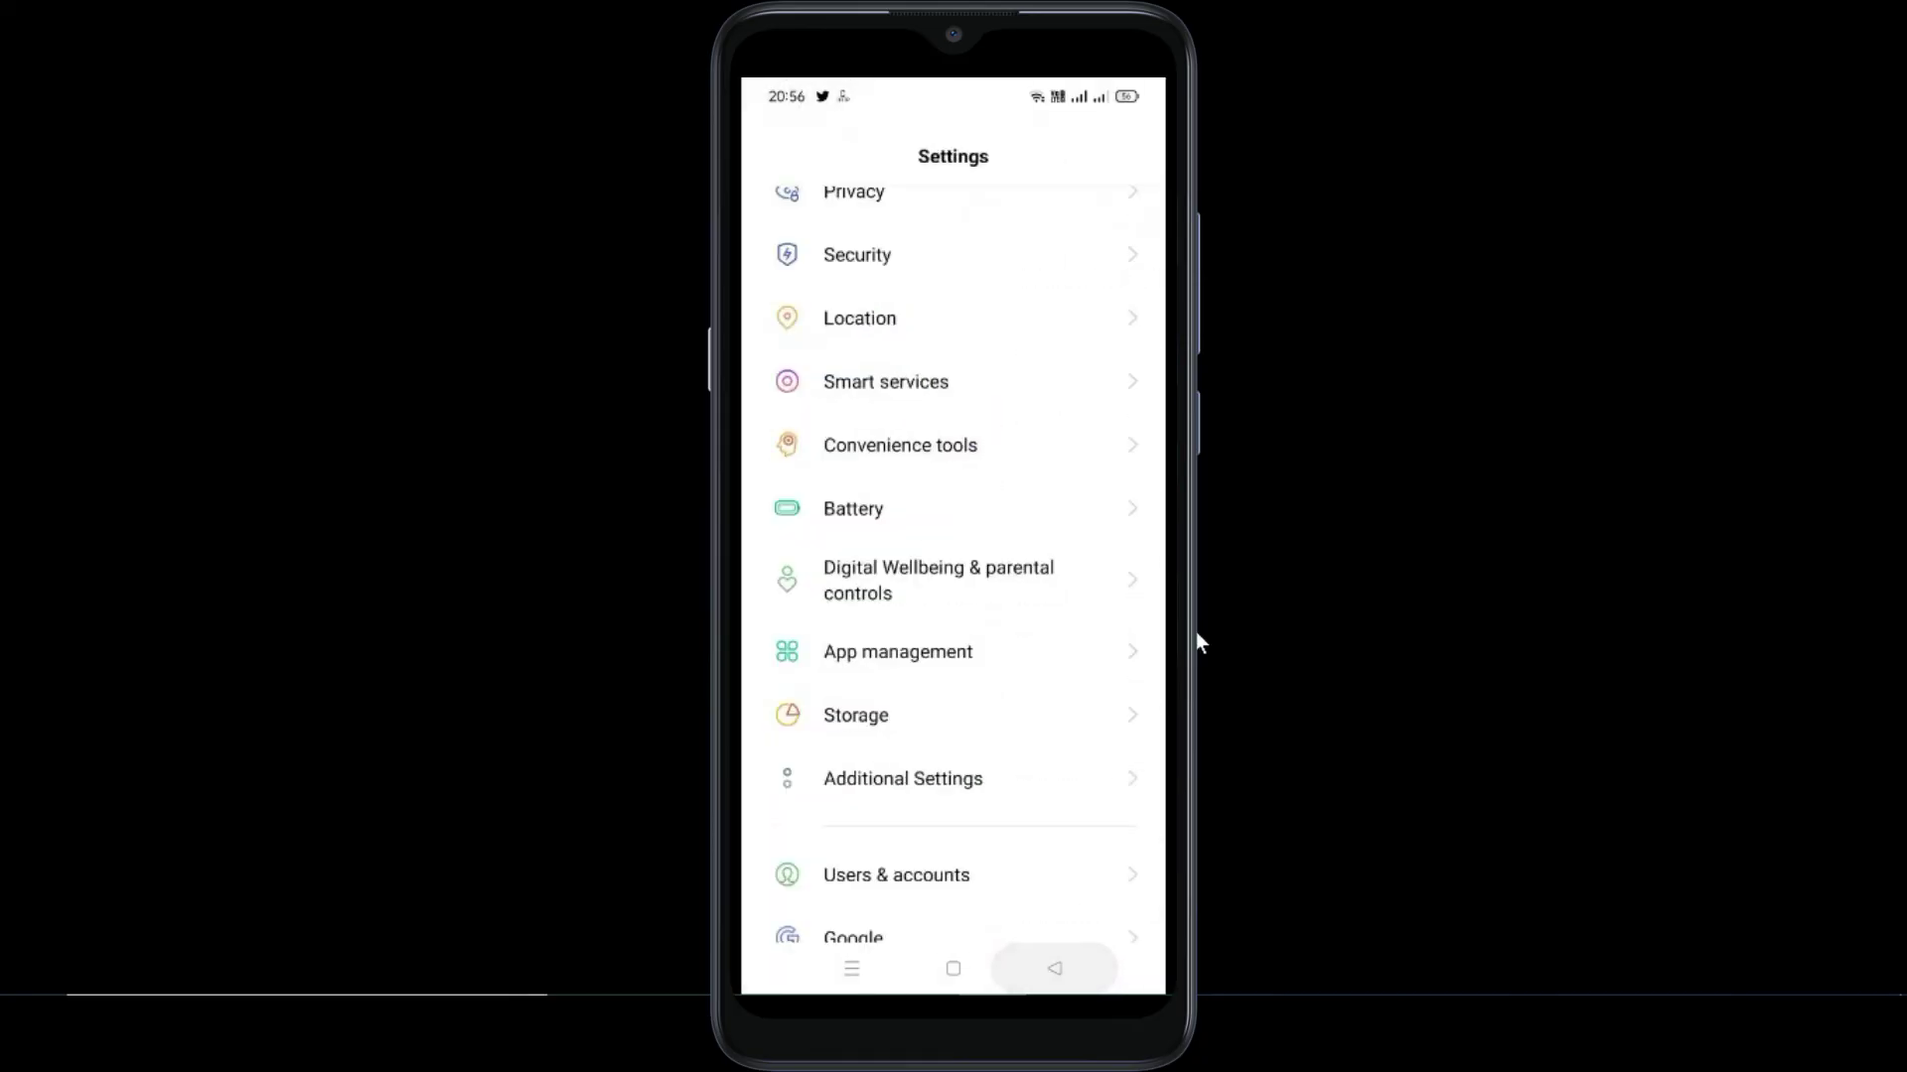